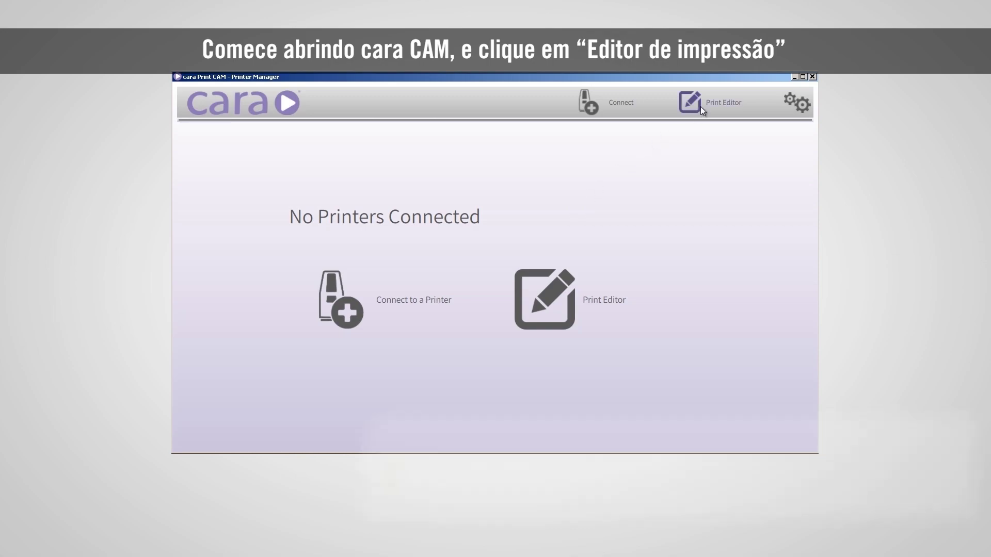
Step: Open the print editor and import STL file '0' from the Dicke_1,6 folder on drive F:
click(701, 106)
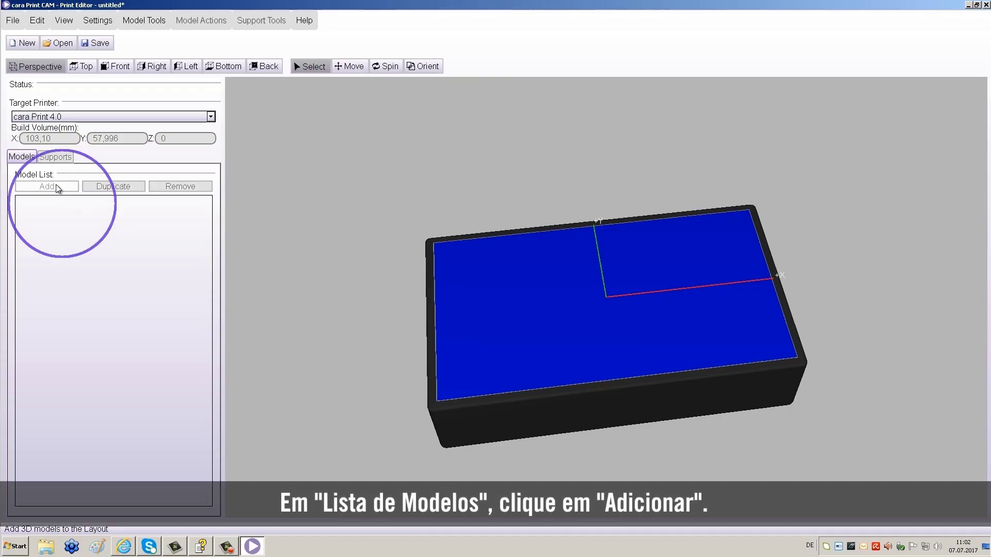
click(56, 187)
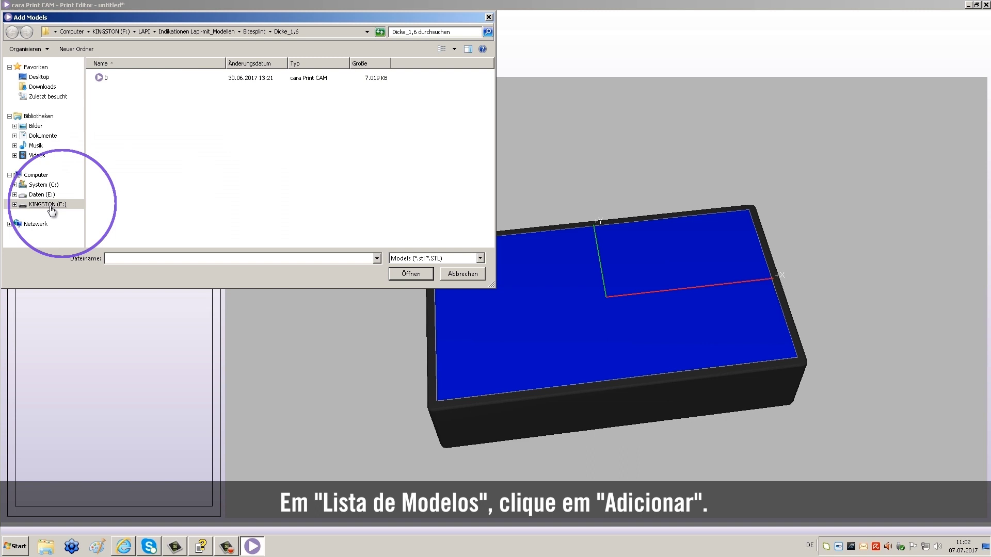
click(51, 207)
click(219, 227)
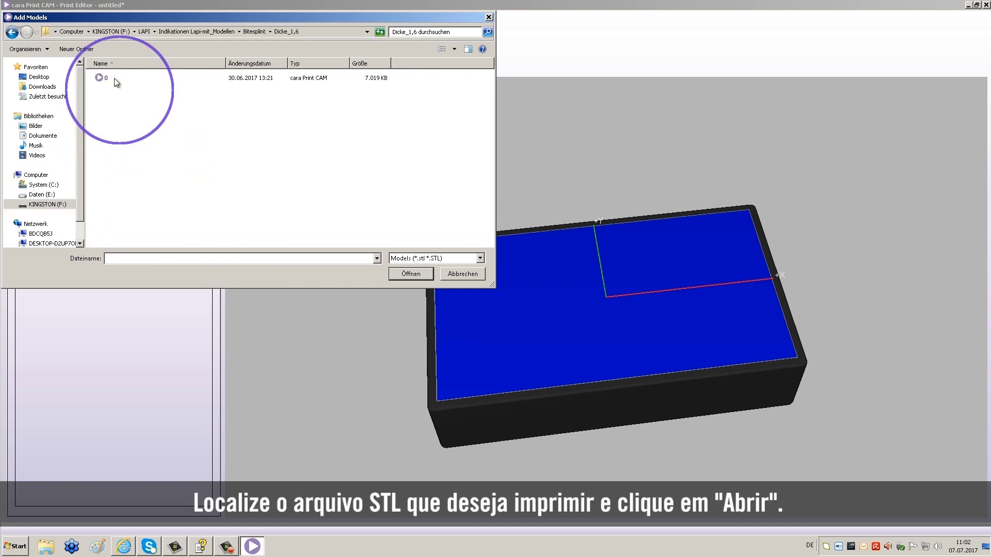
click(116, 79)
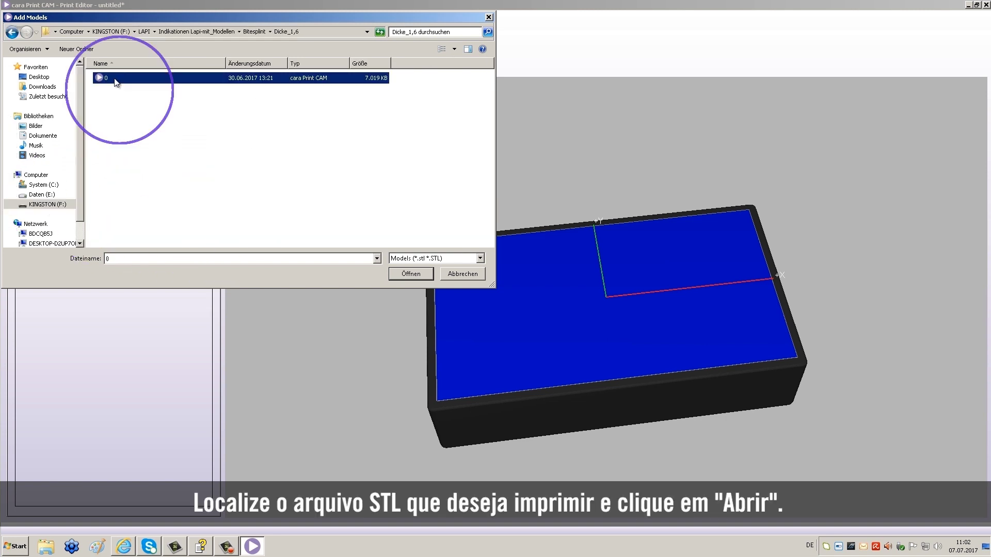
click(407, 274)
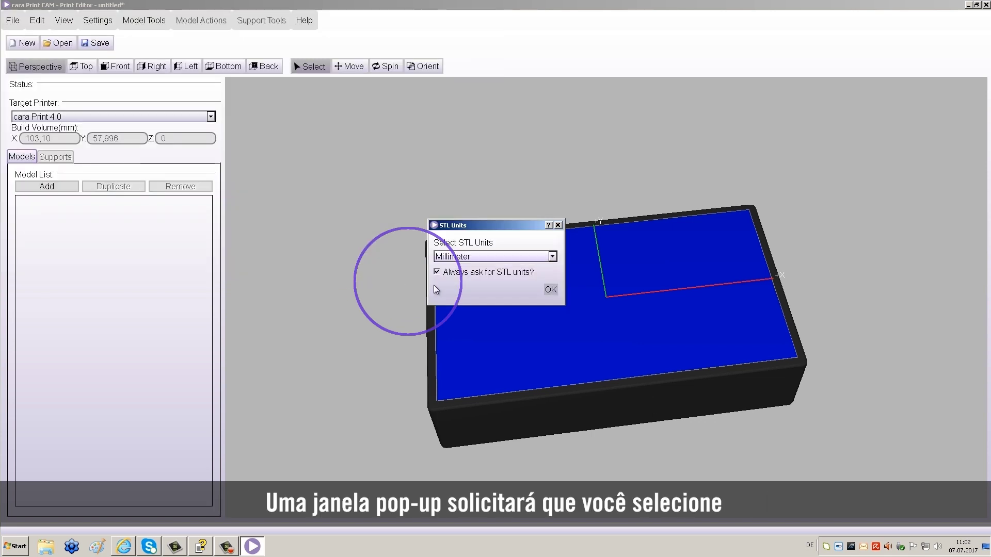
Step: Confirm millimetre units and set the splint's X rotation to 180°
click(550, 290)
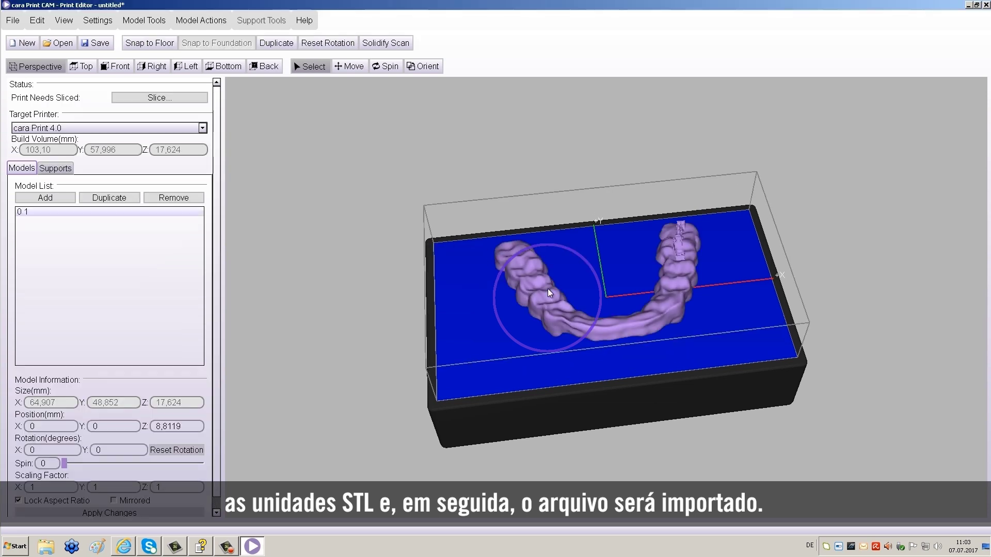
text(0)
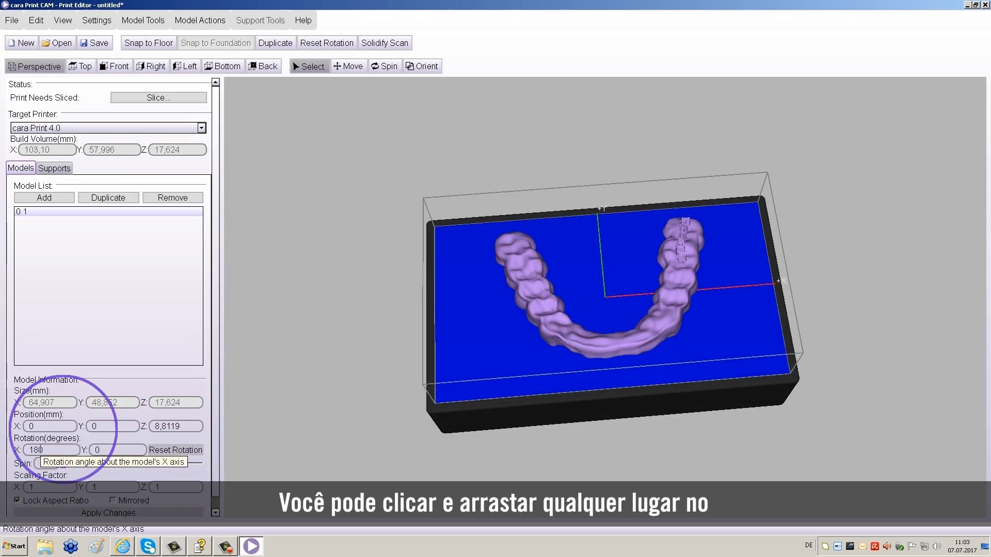
mouse_move(673, 341)
mouse_down()
mouse_move(697, 340)
mouse_move(692, 321)
mouse_move(682, 345)
mouse_up()
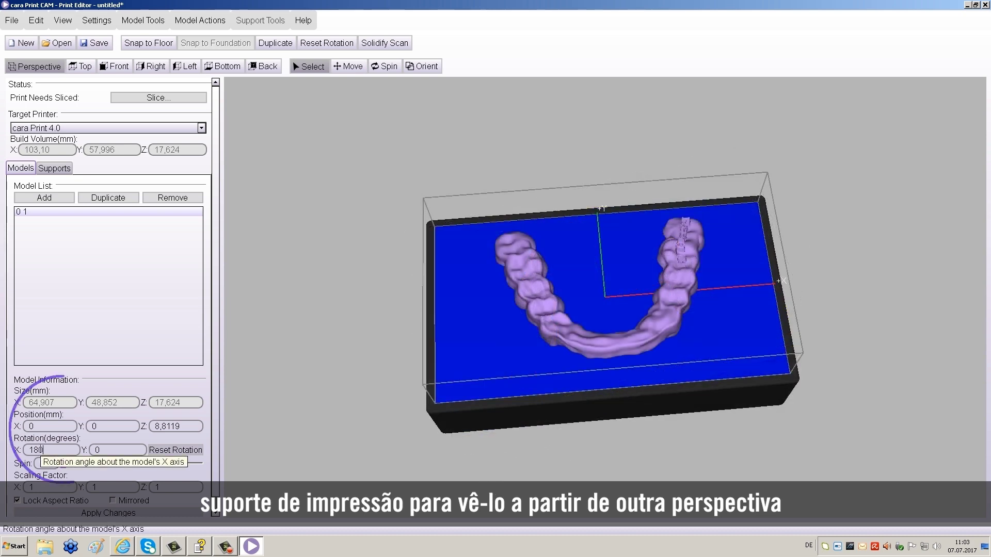
key(Return)
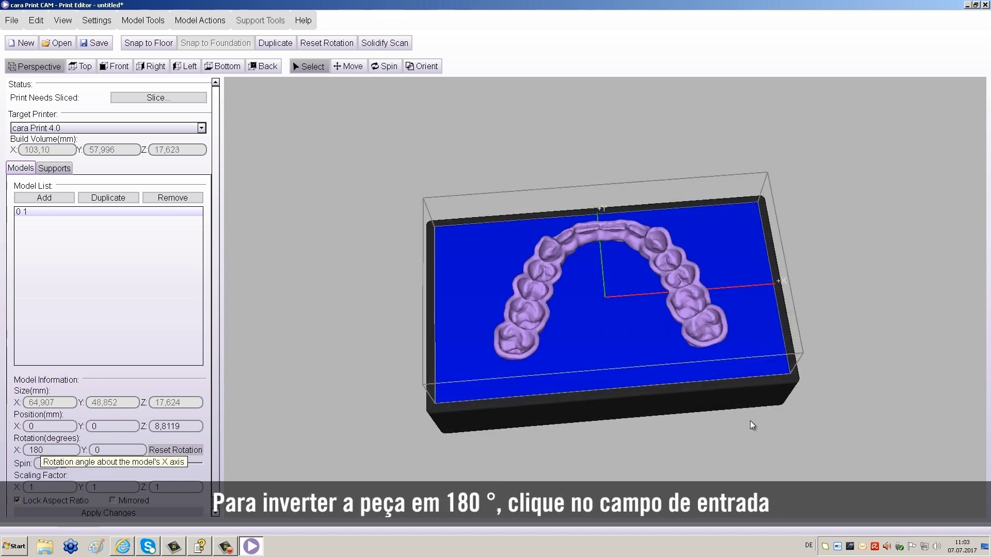
Step: Reapply the 180° X flip while orbiting to check the teeth face upward
mouse_move(674, 340)
mouse_down()
mouse_move(700, 339)
mouse_move(560, 424)
mouse_move(567, 412)
mouse_up()
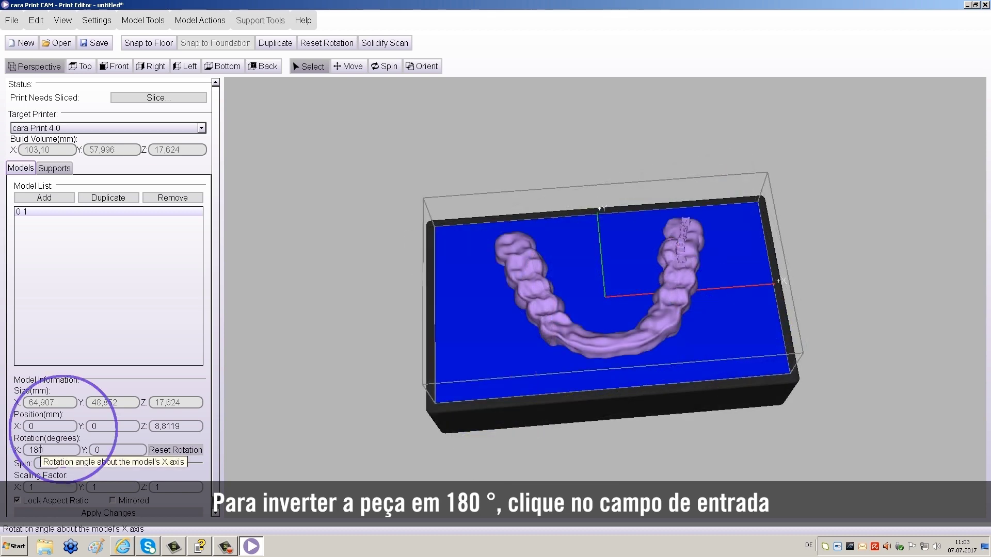
key(Return)
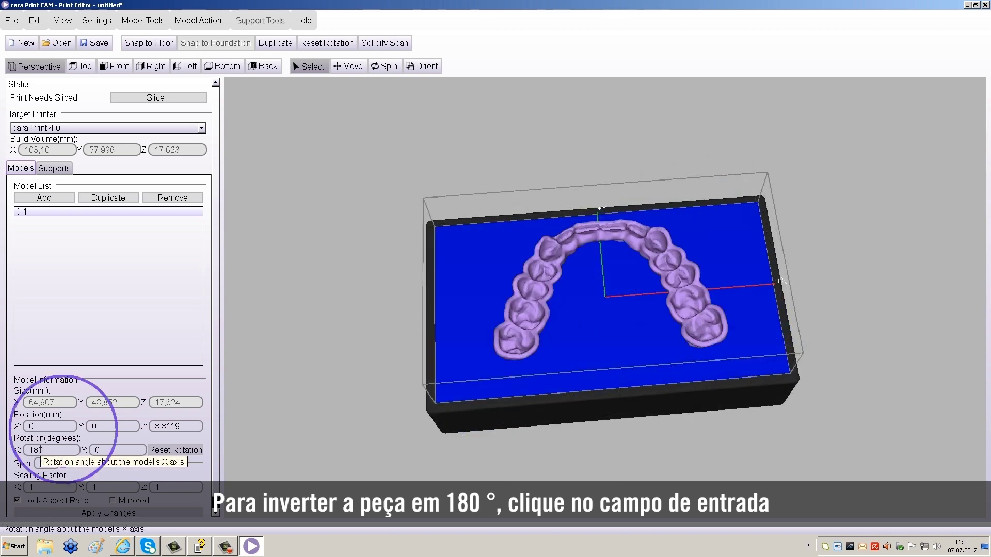
mouse_move(746, 337)
mouse_down()
mouse_move(697, 341)
mouse_move(686, 243)
mouse_move(682, 284)
mouse_up()
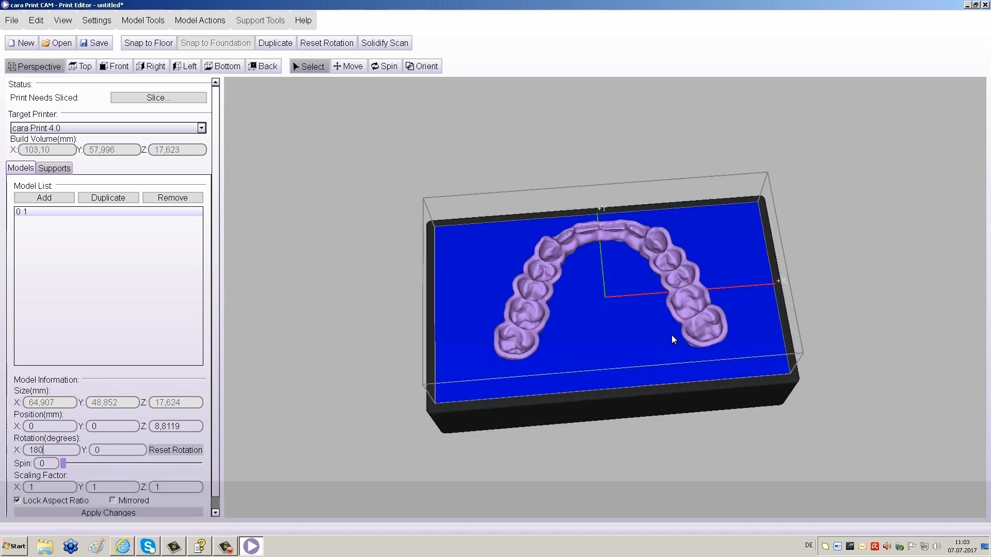
key(Return)
mouse_move(675, 336)
mouse_down()
mouse_move(699, 339)
mouse_move(687, 339)
mouse_up()
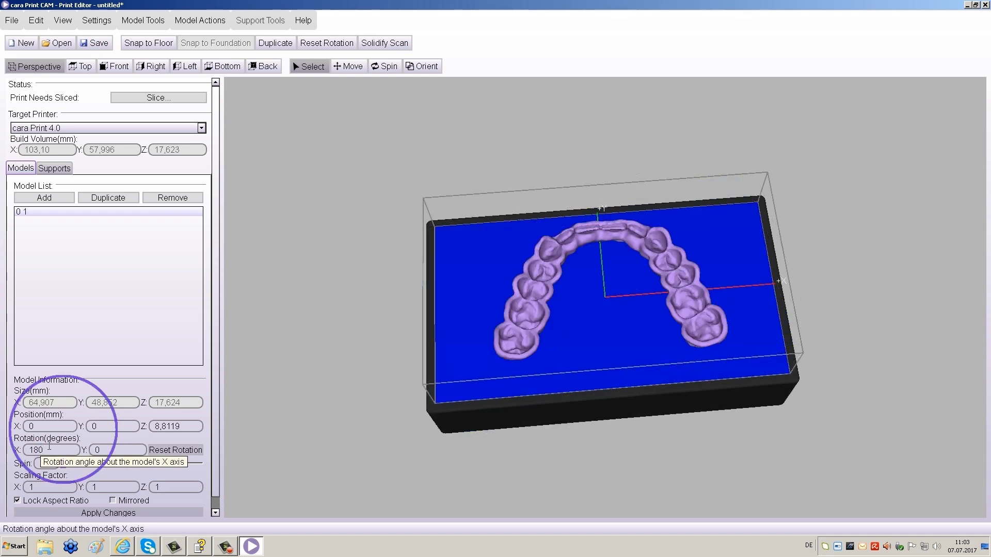
mouse_move(764, 365)
mouse_down()
mouse_move(692, 336)
mouse_move(697, 299)
mouse_move(682, 345)
mouse_up()
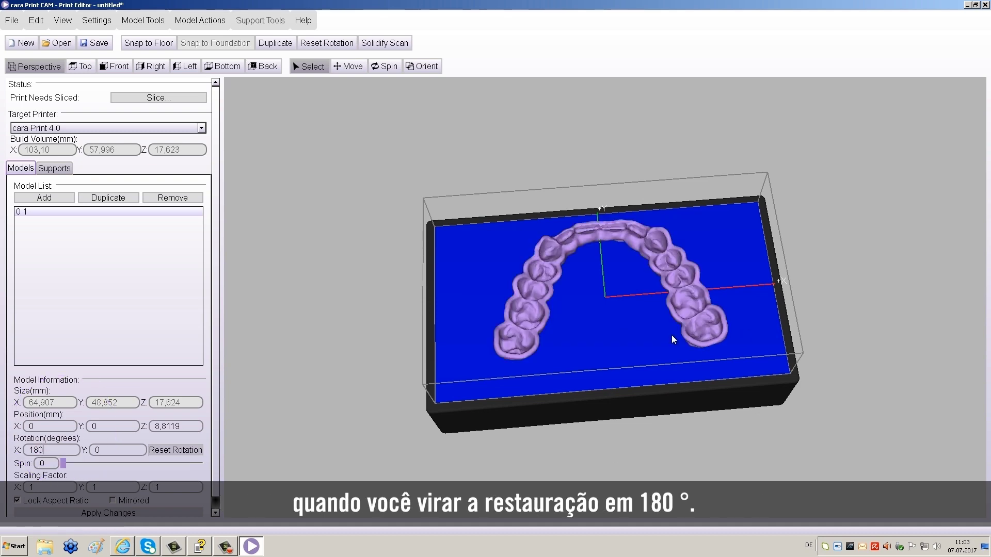
mouse_move(675, 339)
mouse_down()
mouse_move(699, 339)
mouse_move(694, 361)
mouse_move(686, 339)
mouse_up()
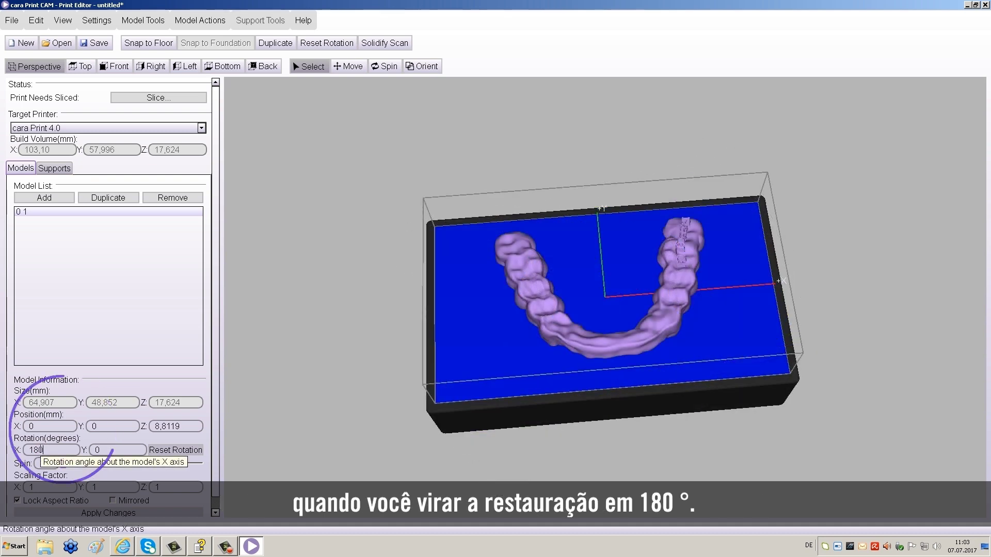
key(Return)
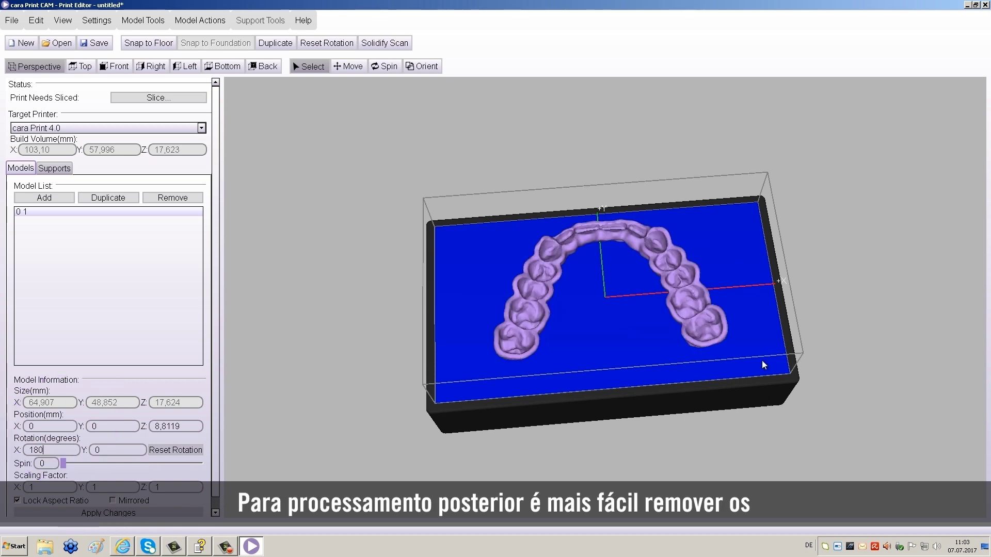
mouse_move(764, 365)
mouse_down()
mouse_move(694, 336)
mouse_move(696, 301)
mouse_move(695, 311)
mouse_up()
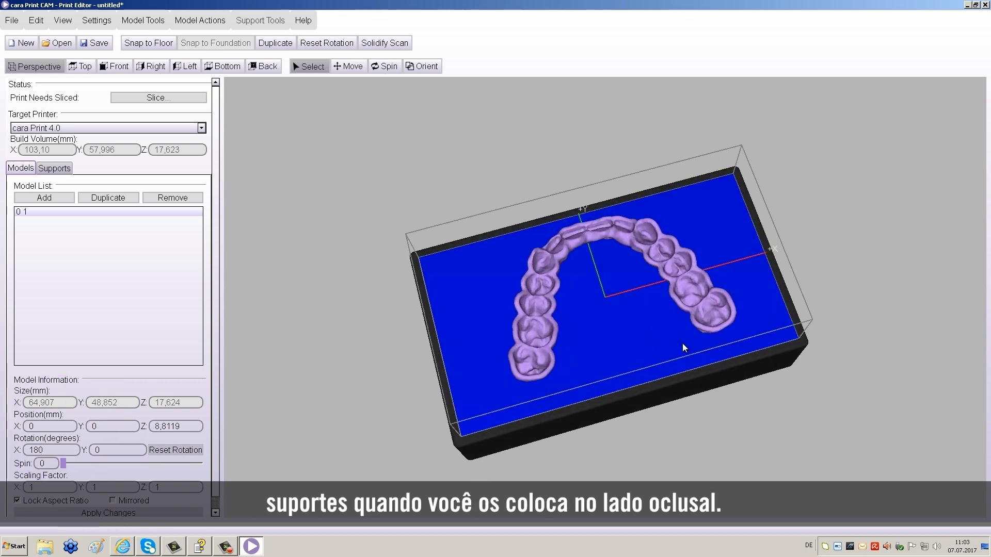
key(Return)
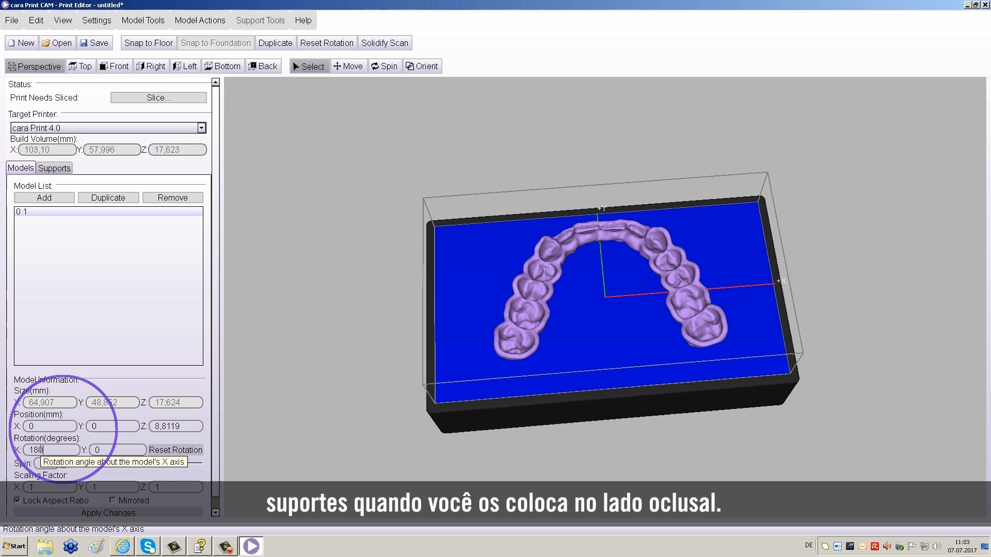
mouse_move(674, 336)
mouse_down()
mouse_move(700, 339)
mouse_move(697, 301)
mouse_move(683, 345)
mouse_up()
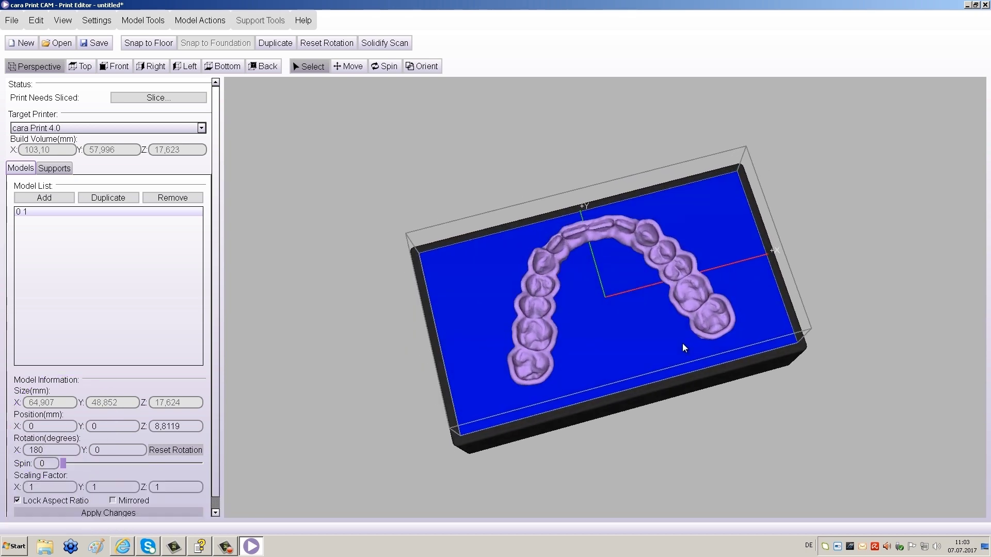
Step: Spin the splint slightly about its vertical axis on the platform
click(390, 67)
drag(715, 317, 708, 277)
middle_drag(494, 398, 659, 336)
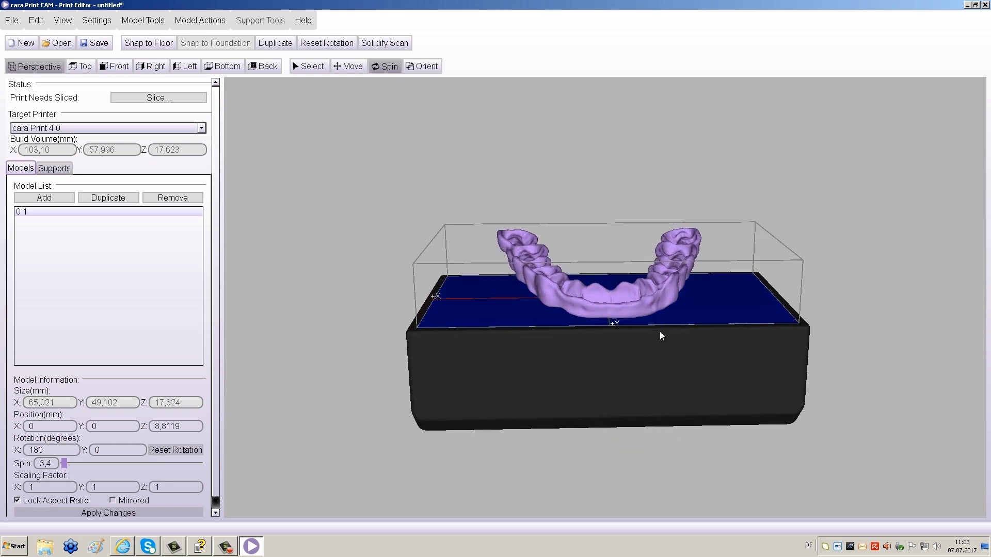
Step: Tilt the splint upward to about 150° X and 0.6° Y rotation
click(422, 66)
drag(610, 302, 613, 229)
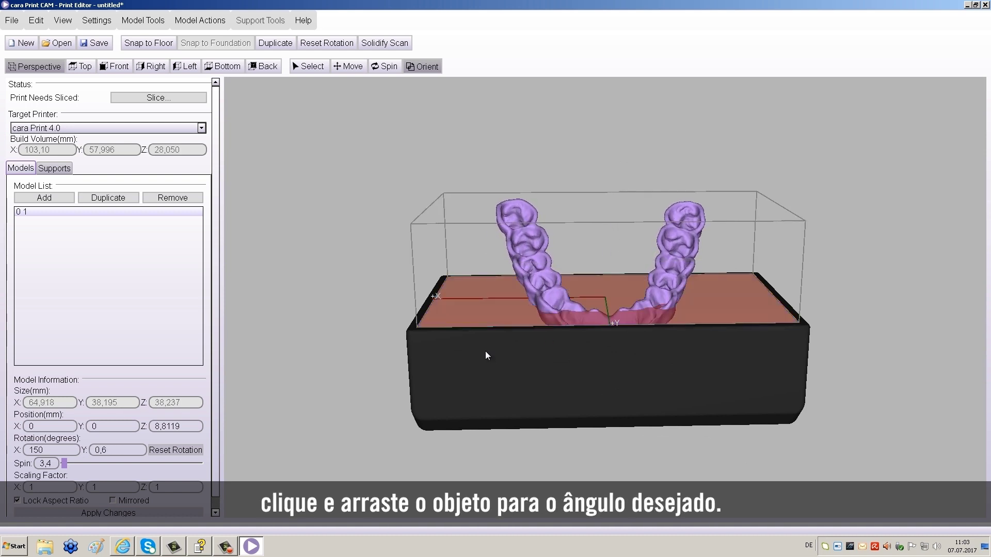
drag(485, 352, 583, 349)
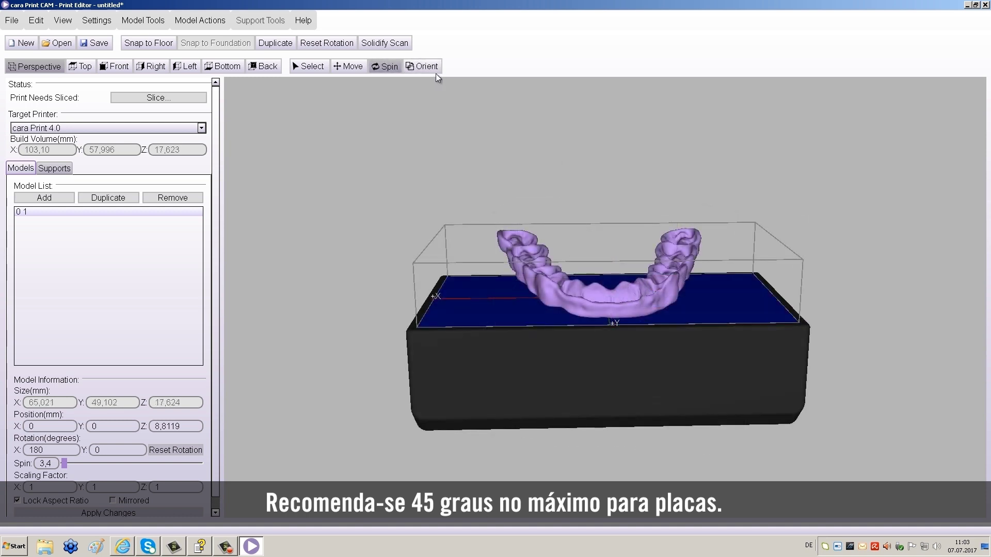
click(428, 67)
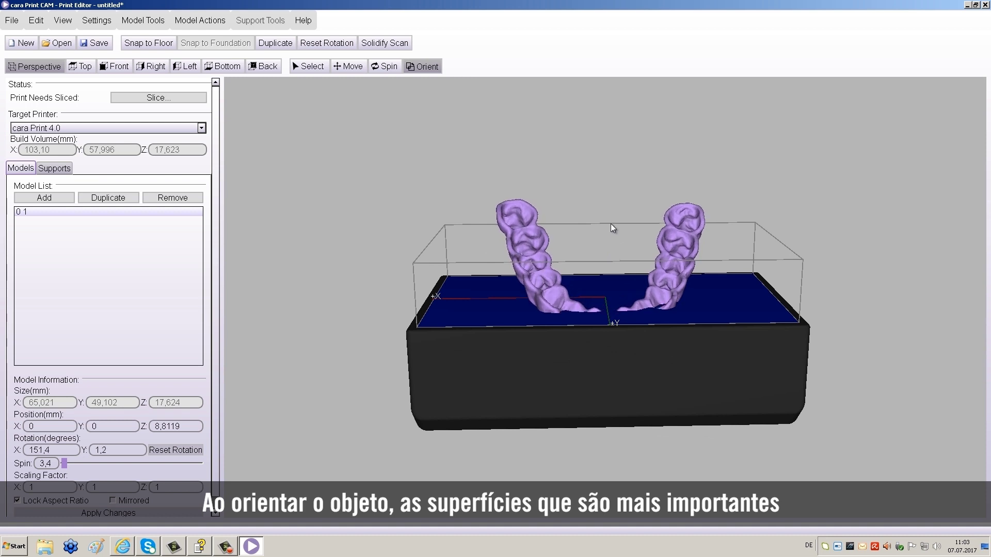
drag(612, 228, 548, 340)
middle_drag(487, 356, 580, 349)
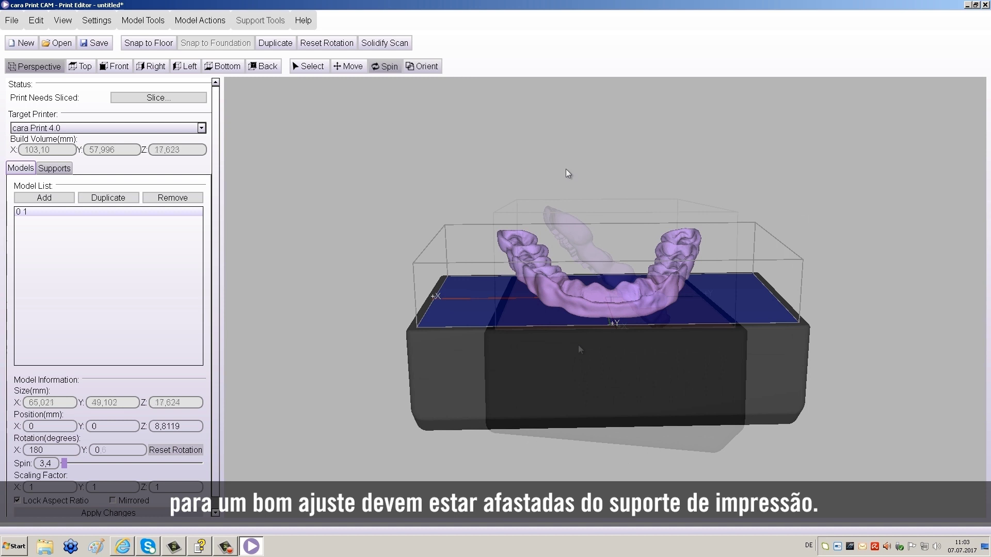
click(434, 73)
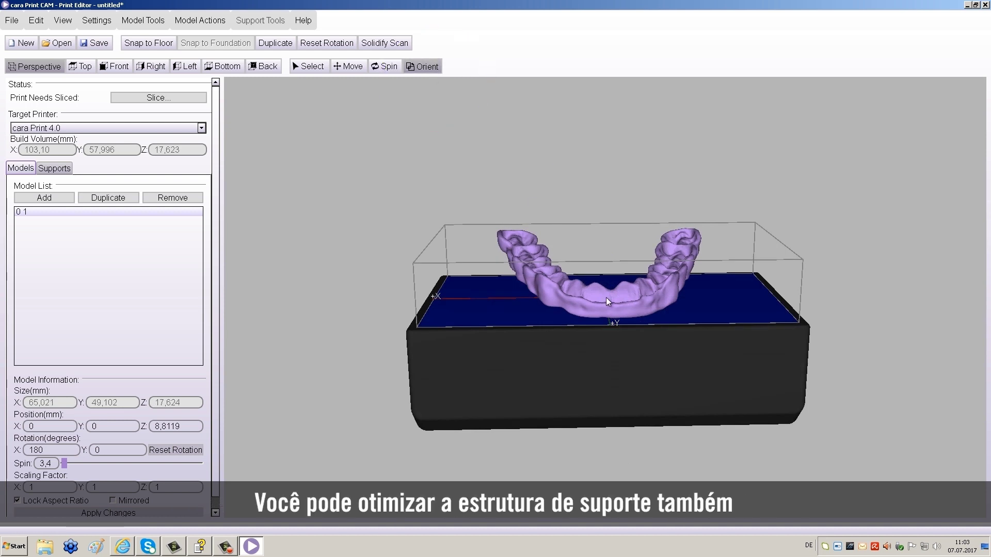
drag(610, 300, 610, 221)
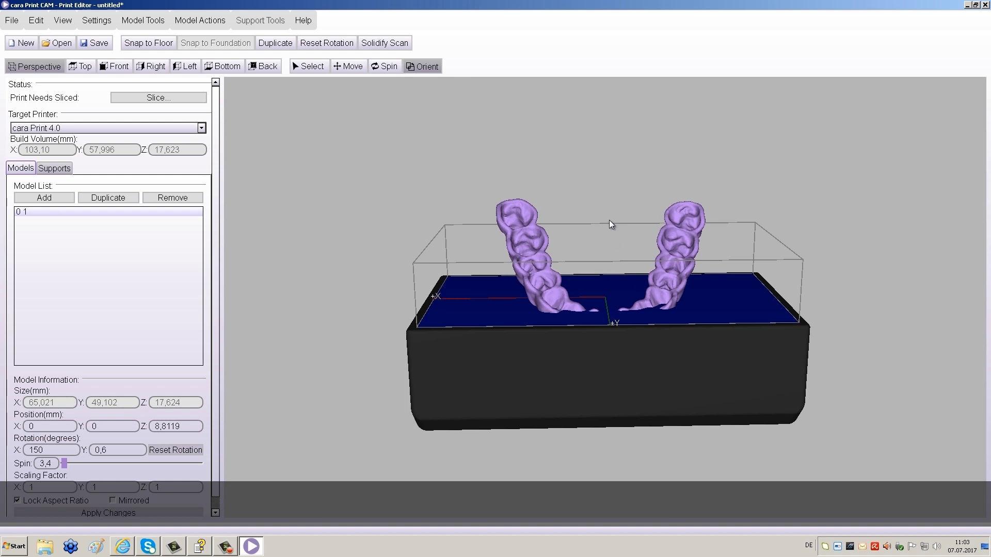
right_drag(494, 356, 582, 348)
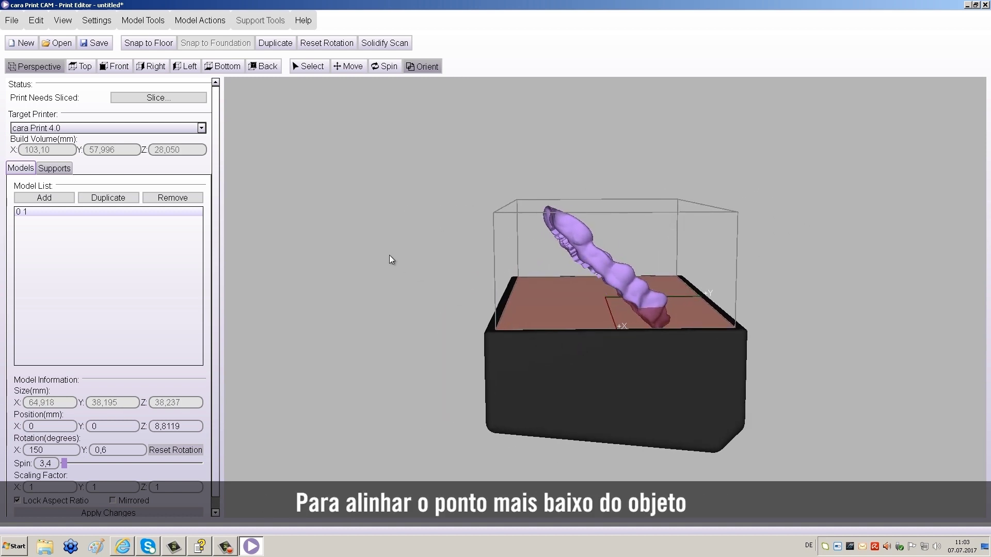
Step: Snap the tilted splint to the floor and shift it to about 1.55 X, -1.88 Y
click(133, 44)
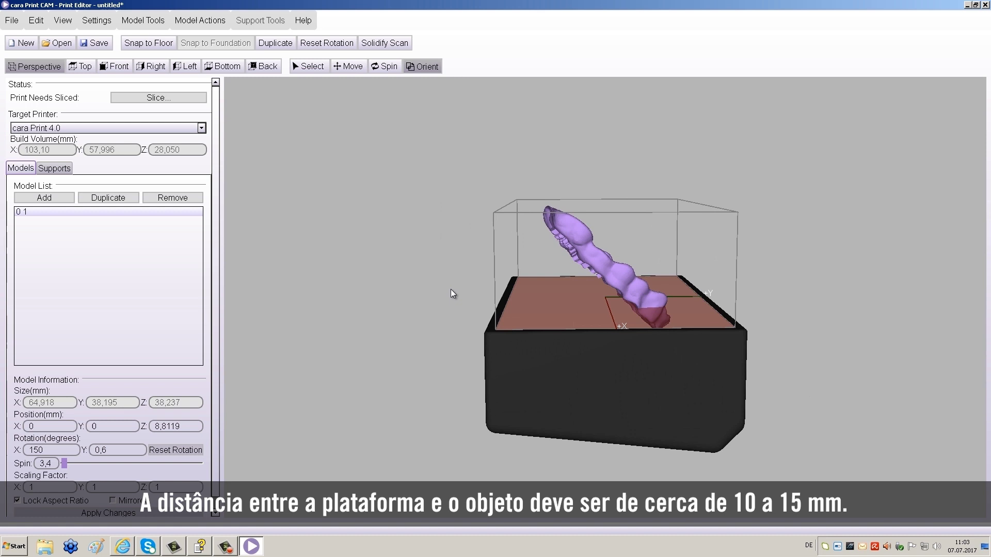
click(133, 46)
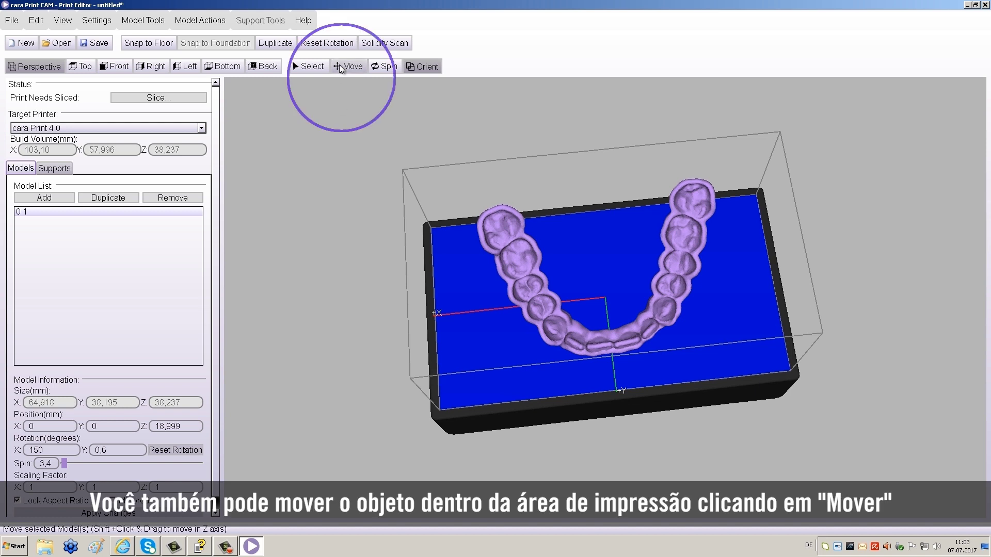
click(347, 67)
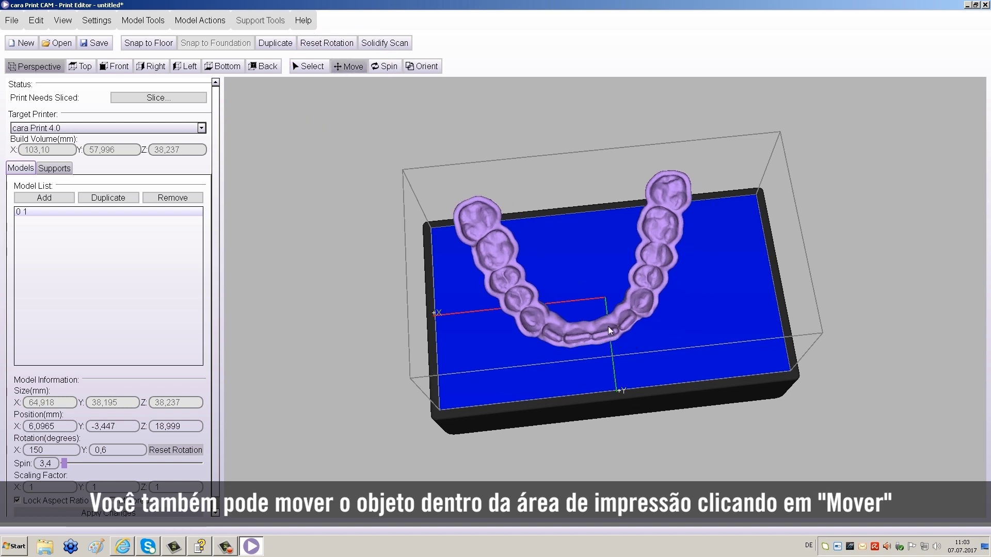
click(340, 65)
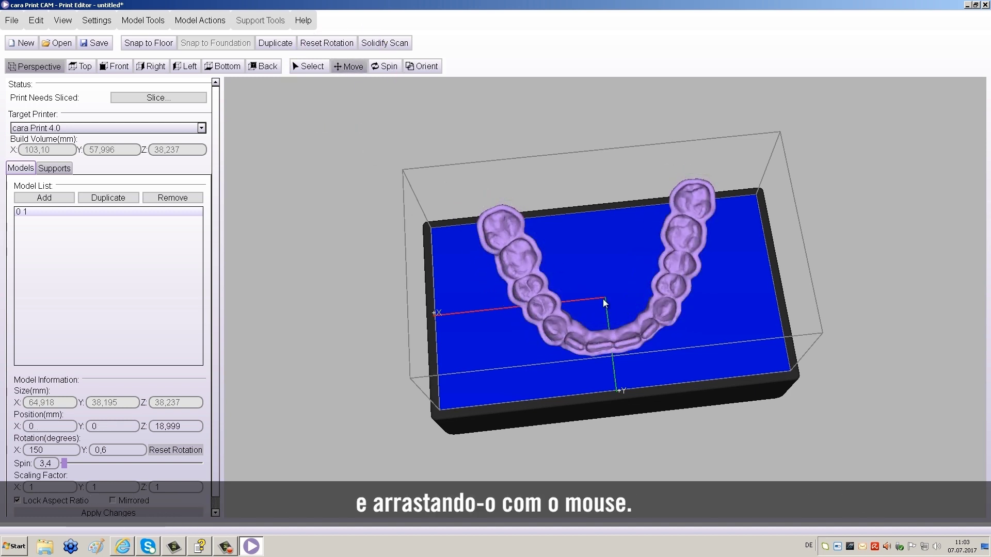
drag(633, 340, 633, 388)
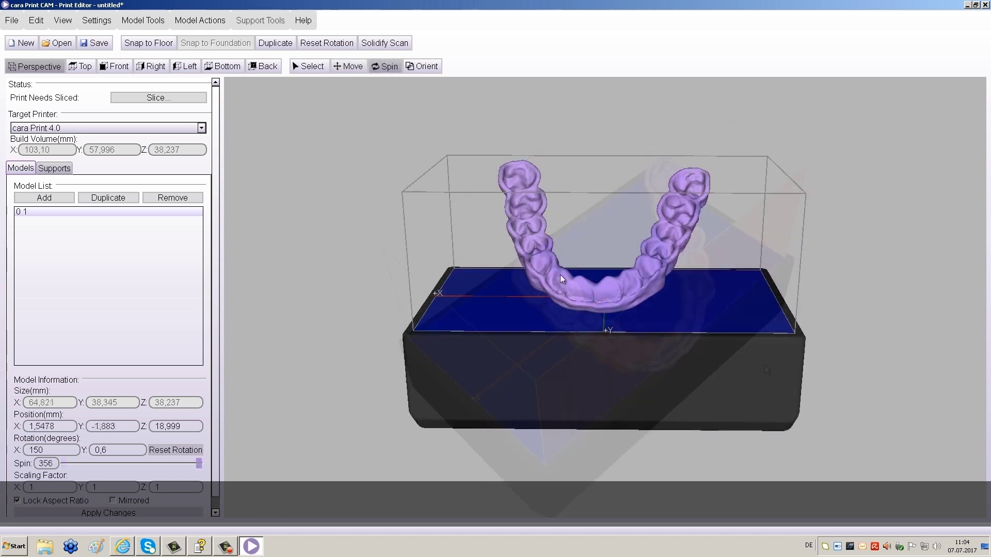
Step: Generate automatic supports for the splint with Support Density set to 30%
click(54, 168)
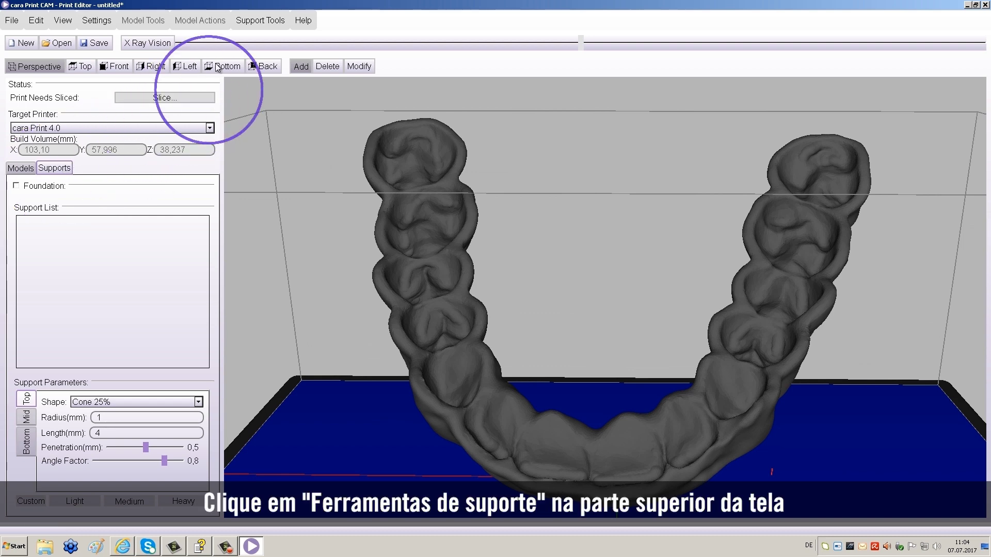
click(252, 22)
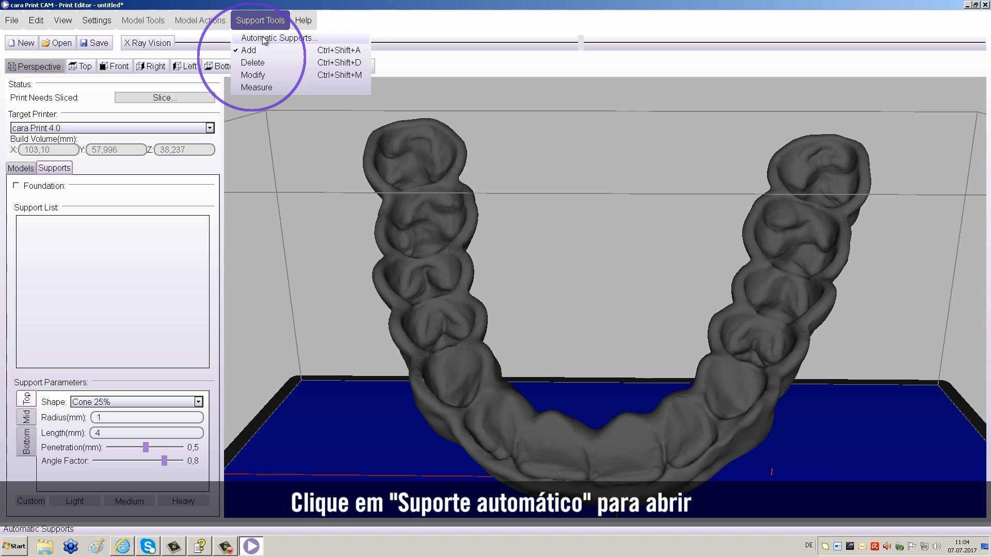
click(264, 38)
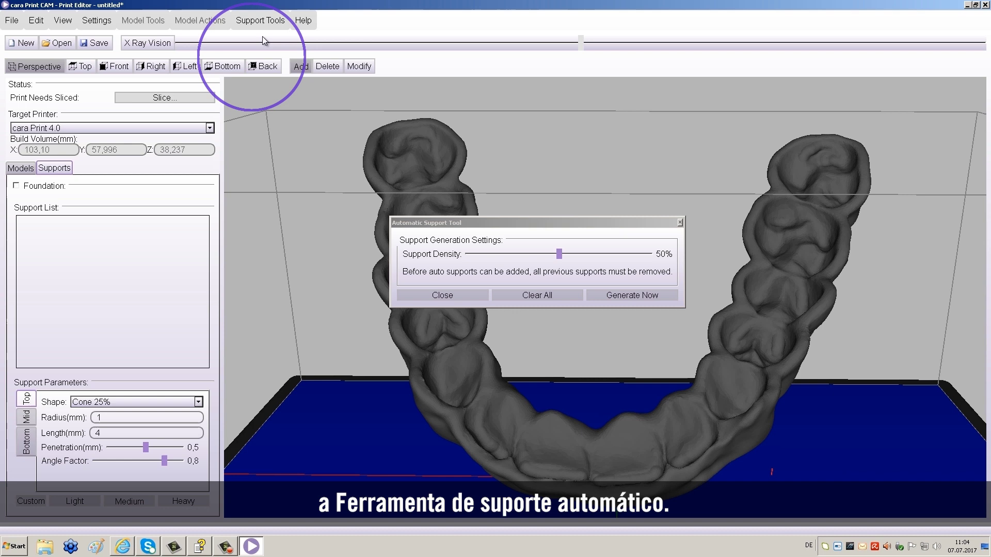
click(559, 255)
drag(558, 256, 525, 263)
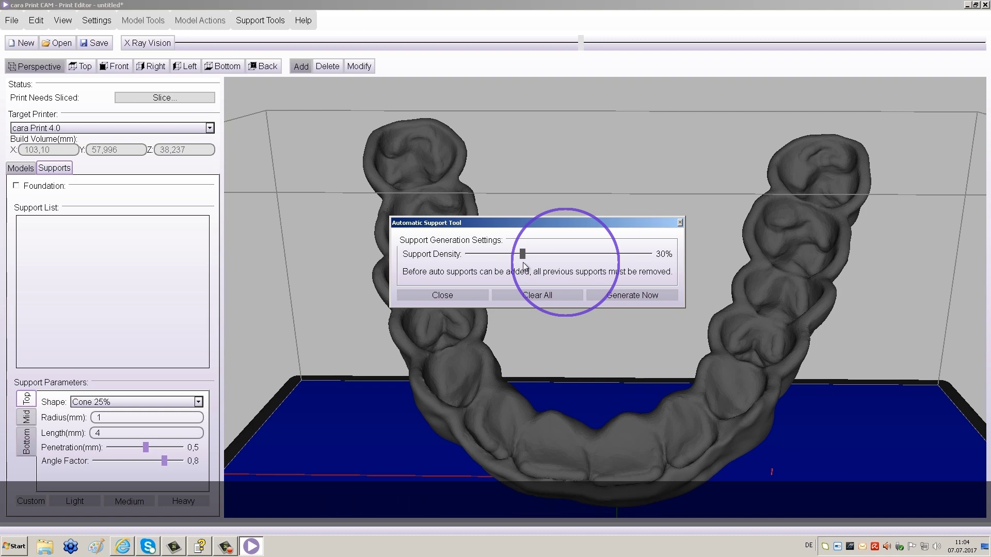
click(624, 298)
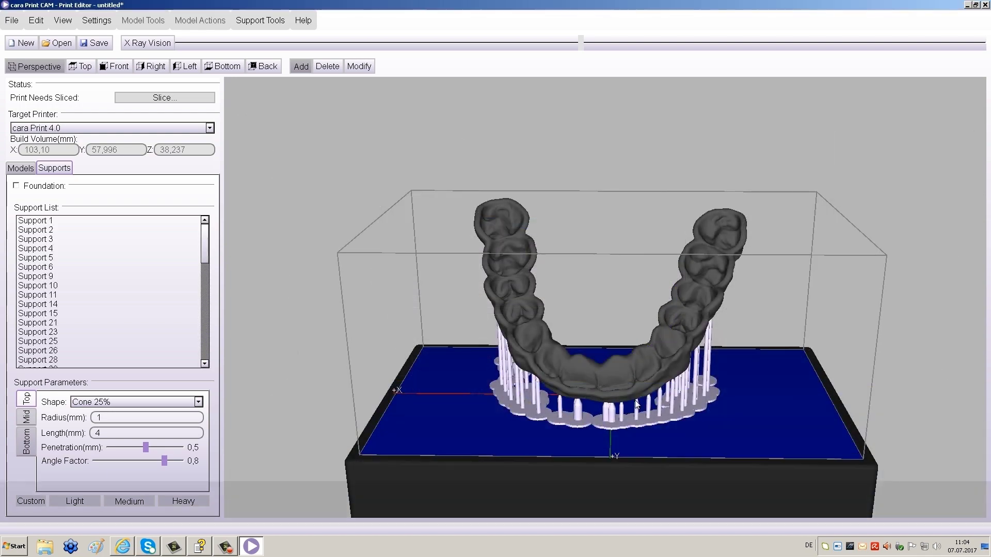
Step: Orbit the model to view the support points on the splint's underside
mouse_move(647, 330)
mouse_down()
mouse_move(649, 289)
mouse_move(689, 330)
mouse_move(752, 351)
mouse_move(770, 327)
mouse_move(741, 286)
mouse_move(645, 333)
mouse_up()
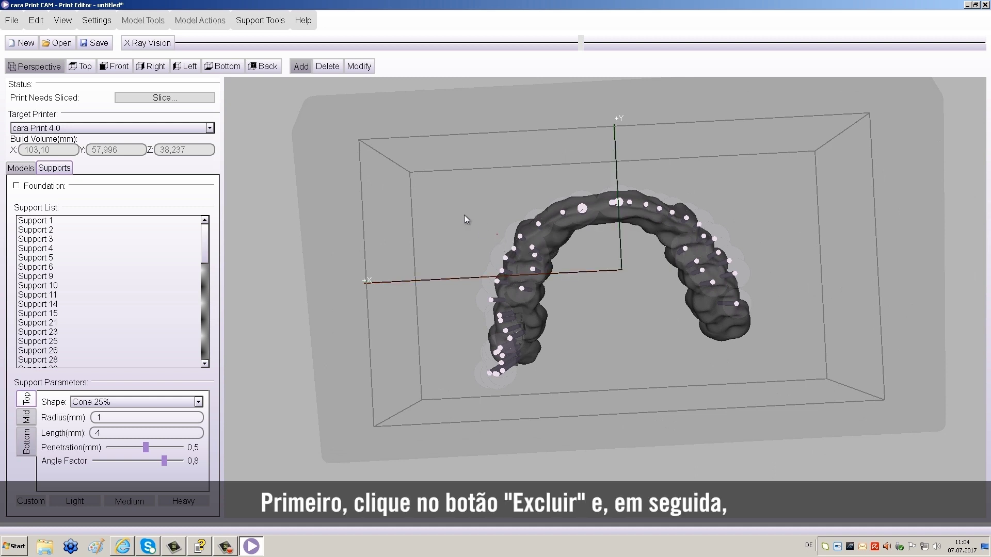
Step: Delete the unwanted supports near the arch end, including Supports 14, 25, 33 and 35
click(325, 67)
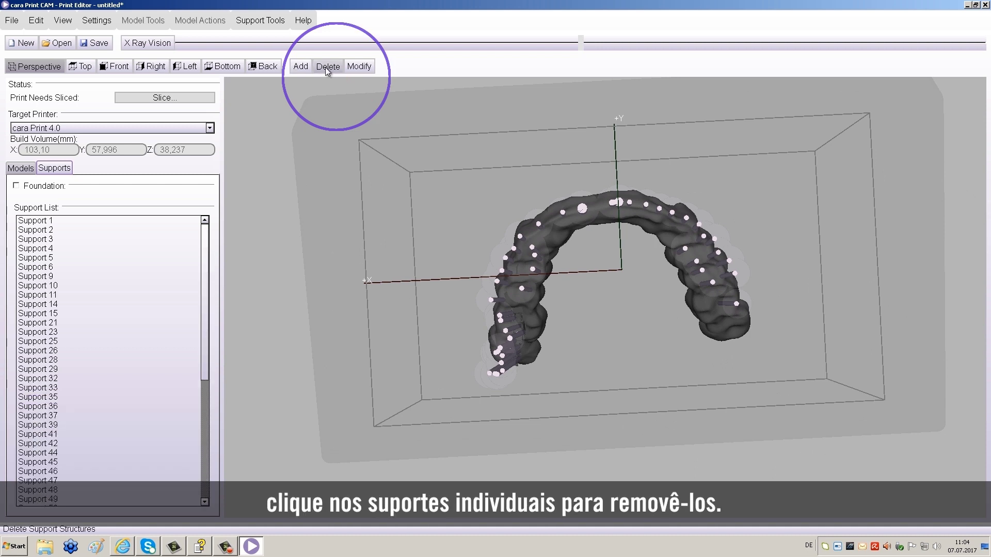
click(500, 352)
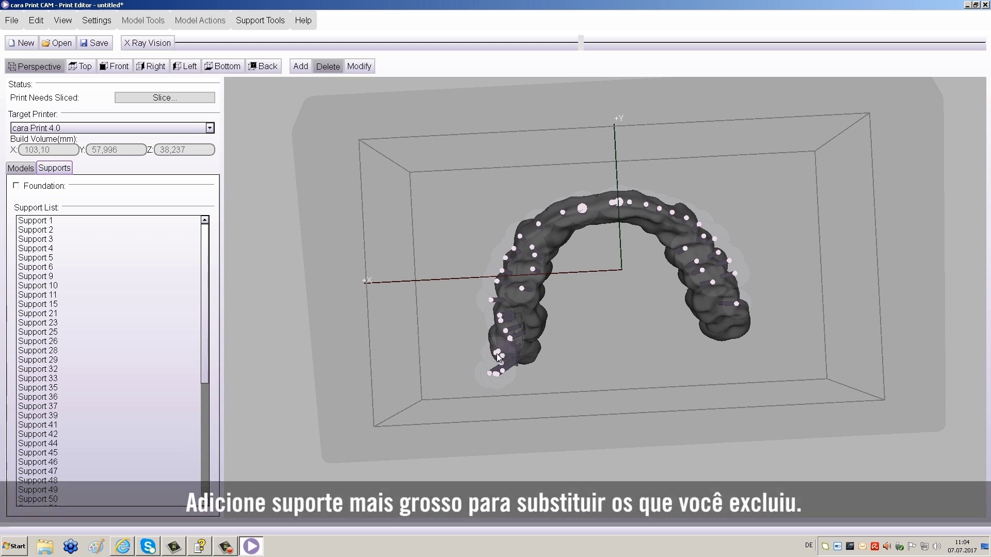
click(498, 356)
click(498, 355)
click(497, 355)
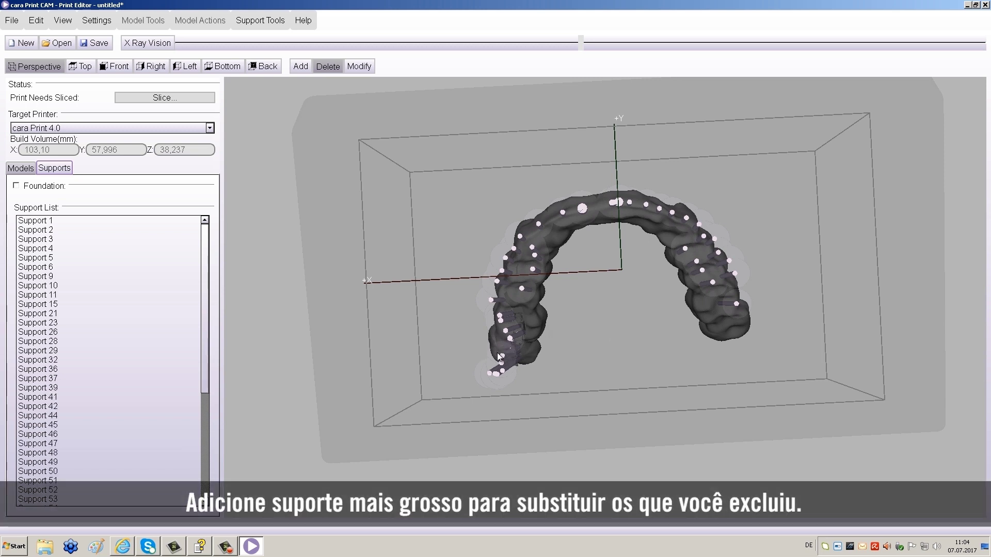
click(503, 359)
click(504, 366)
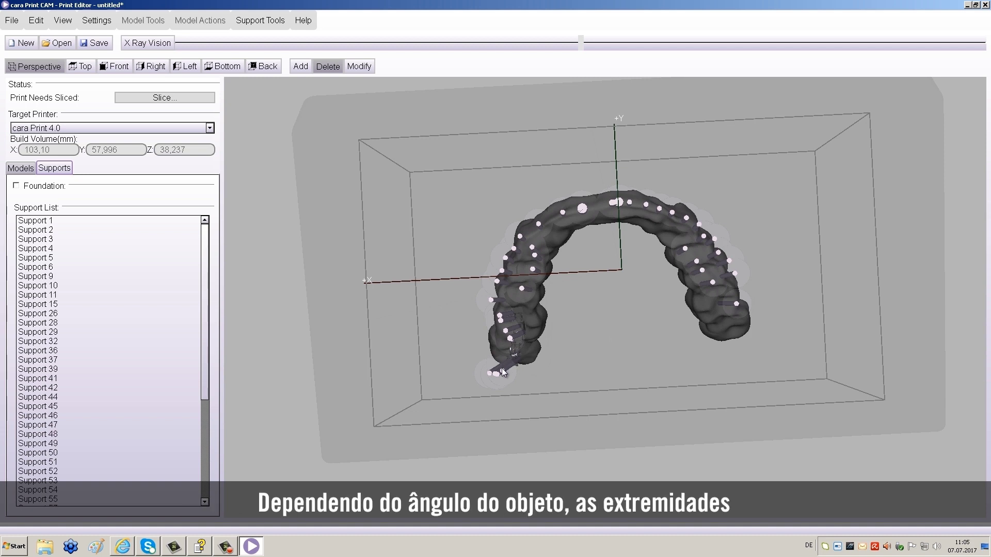
click(505, 377)
click(502, 374)
click(504, 372)
click(498, 374)
Step: Delete the remaining arch-tip supports 36, 6, 10, 15, 32, 37, 41 and 29, then return to adding supports
click(498, 370)
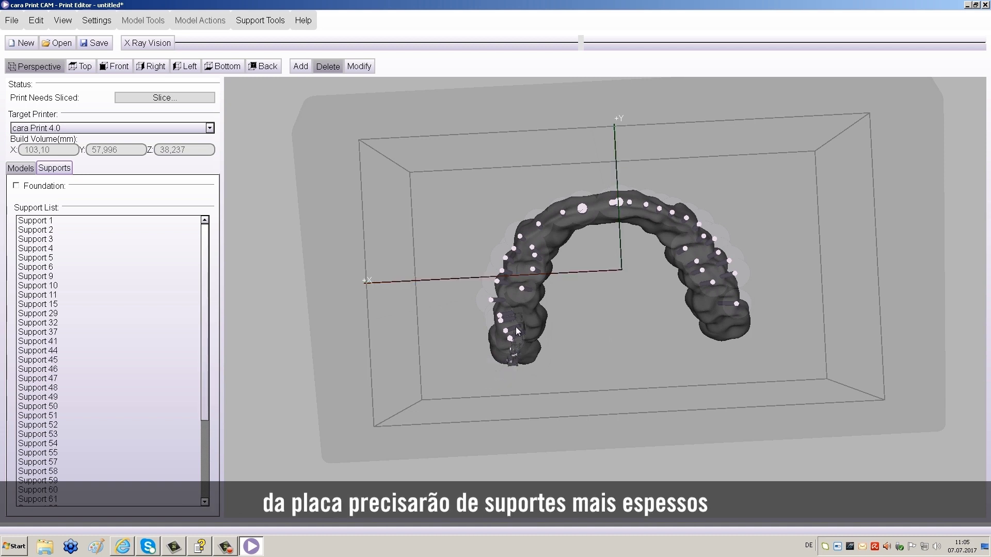
click(511, 338)
click(510, 333)
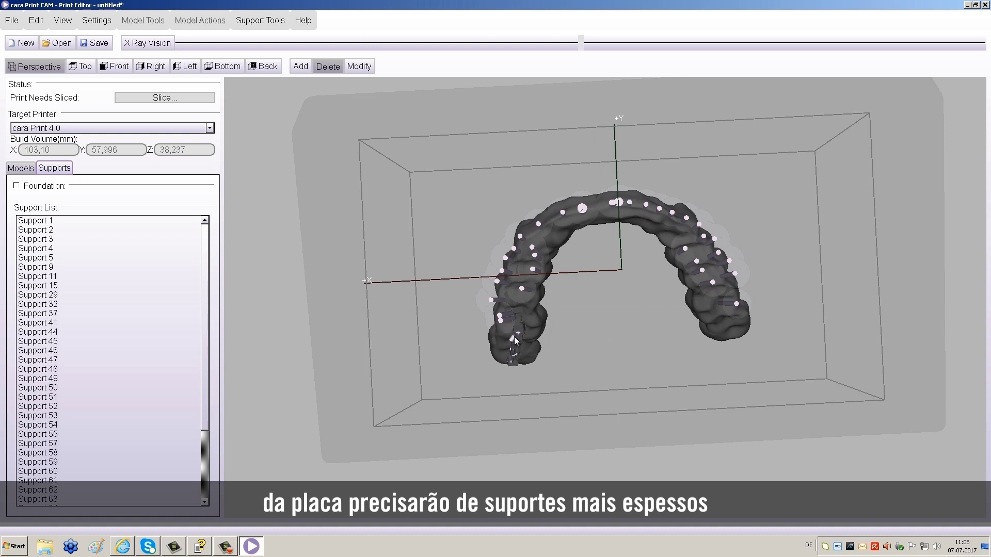
click(516, 334)
click(511, 339)
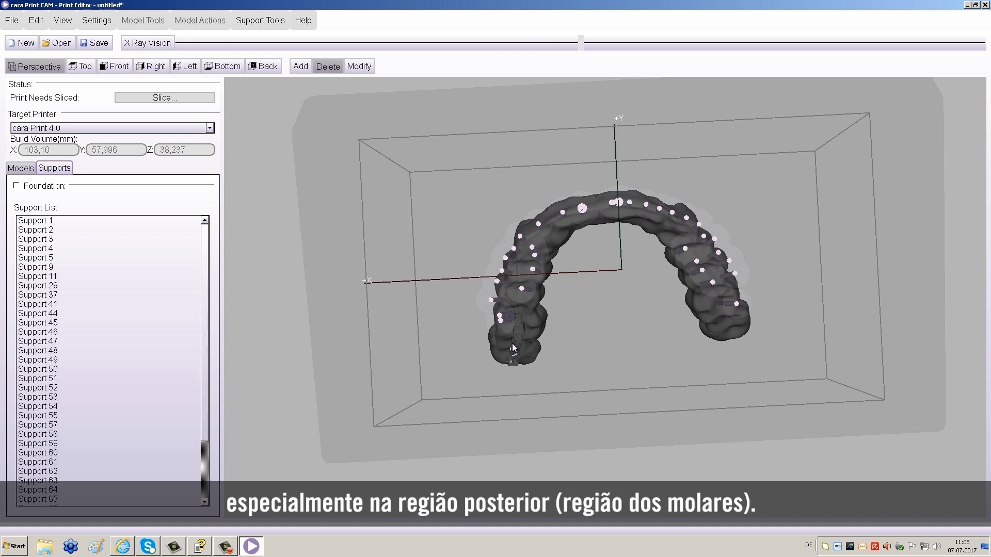
click(513, 356)
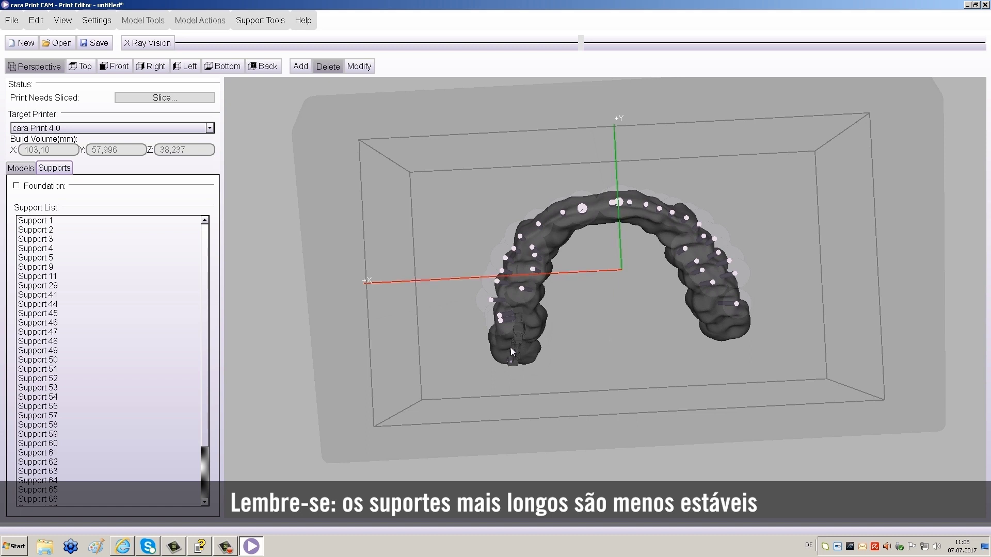
click(511, 365)
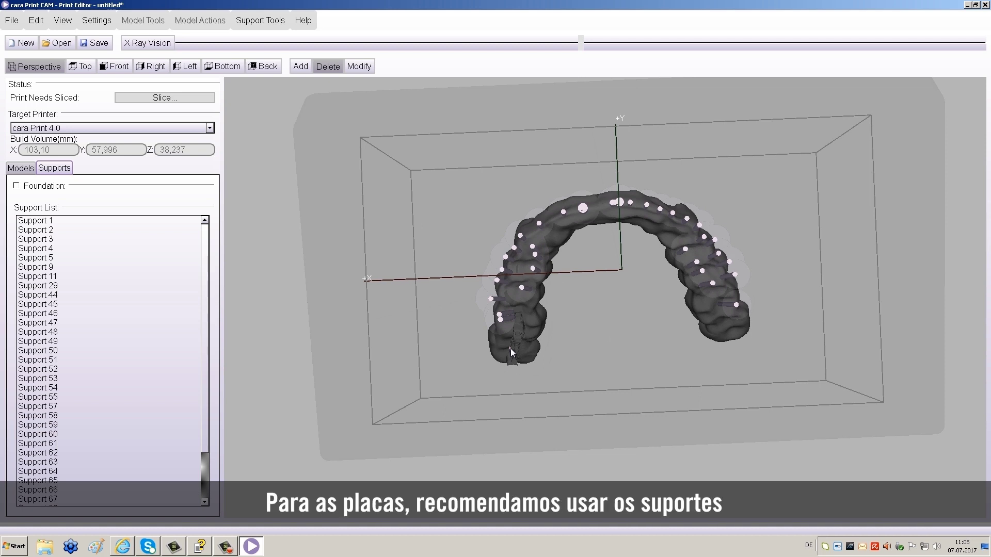
click(509, 348)
drag(618, 347, 608, 336)
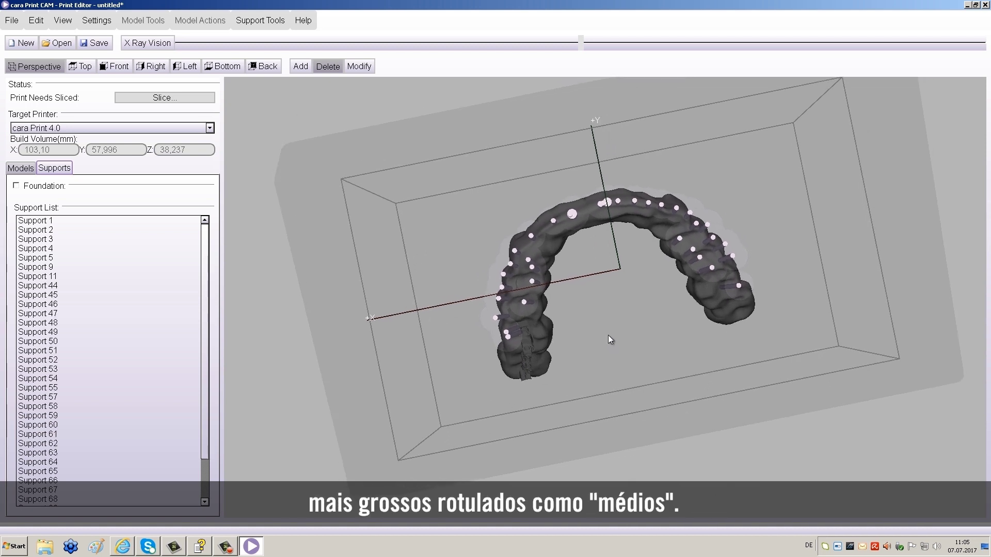
click(300, 69)
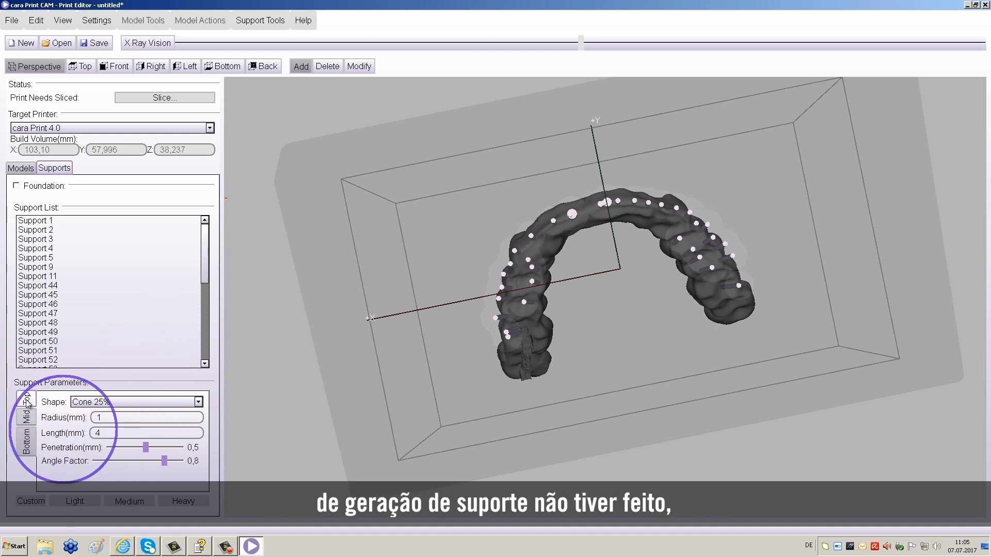
Step: Set the mid-section support shape to Cylinder and show the base-section settings
click(26, 418)
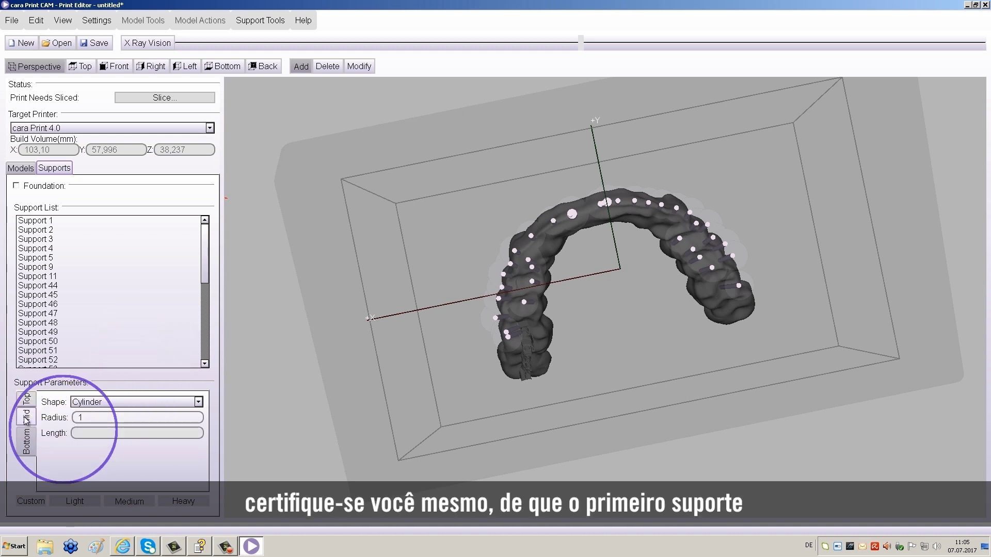
click(198, 402)
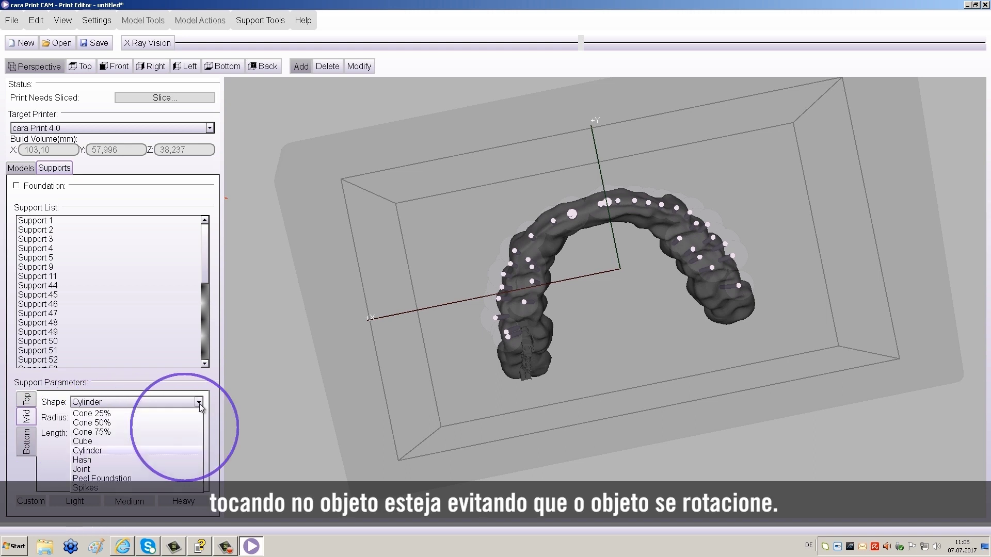
click(199, 403)
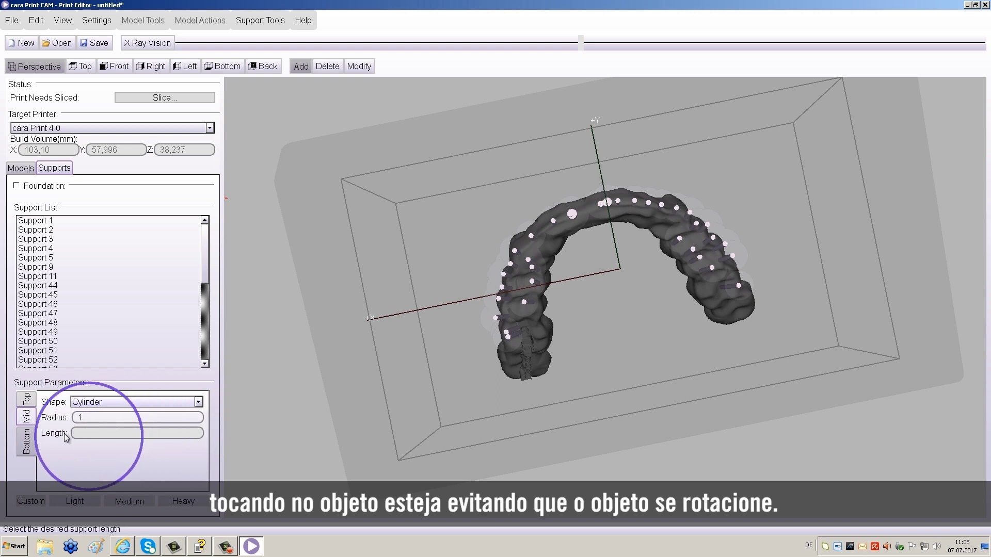
click(27, 443)
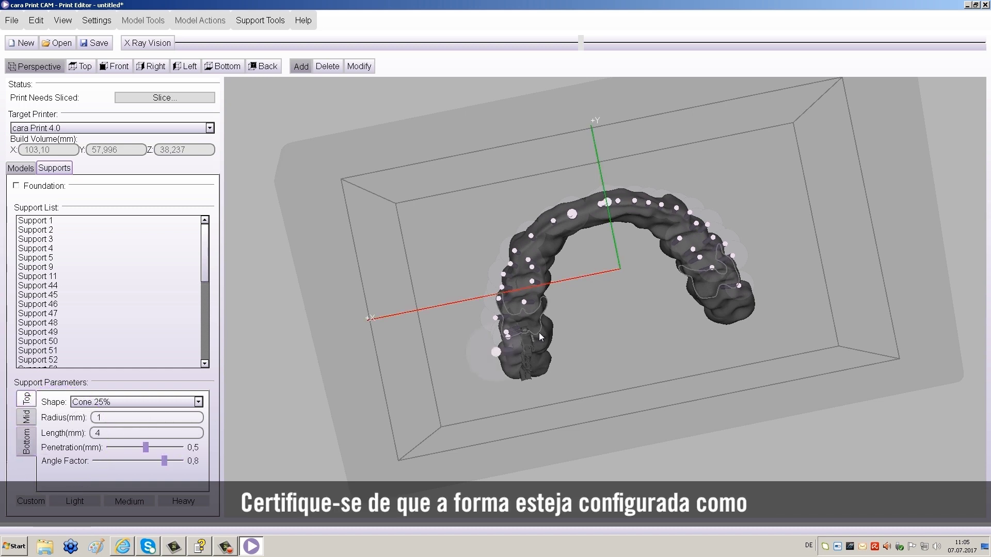
Step: Add two supports at the splint's left tip and two at its right end
click(539, 333)
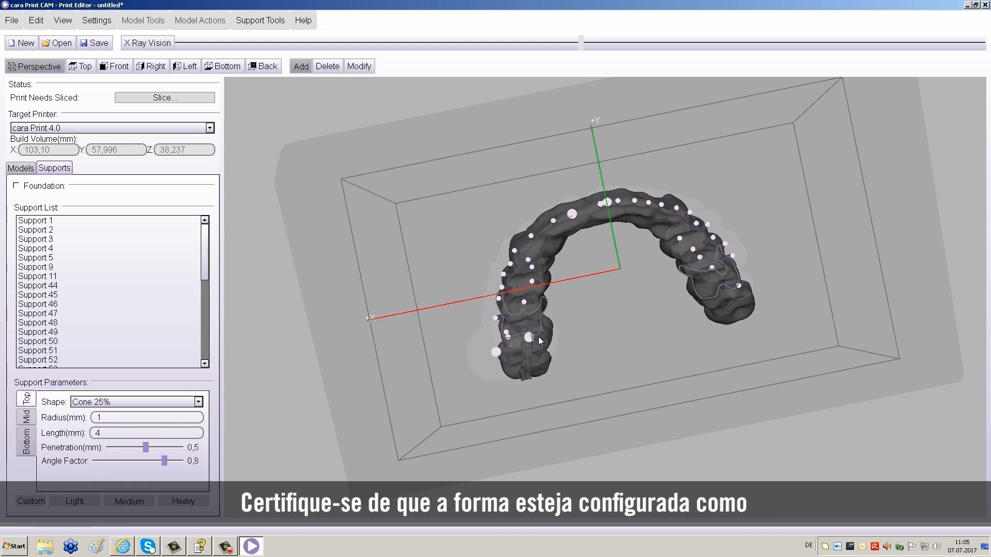
click(510, 371)
drag(602, 349, 651, 316)
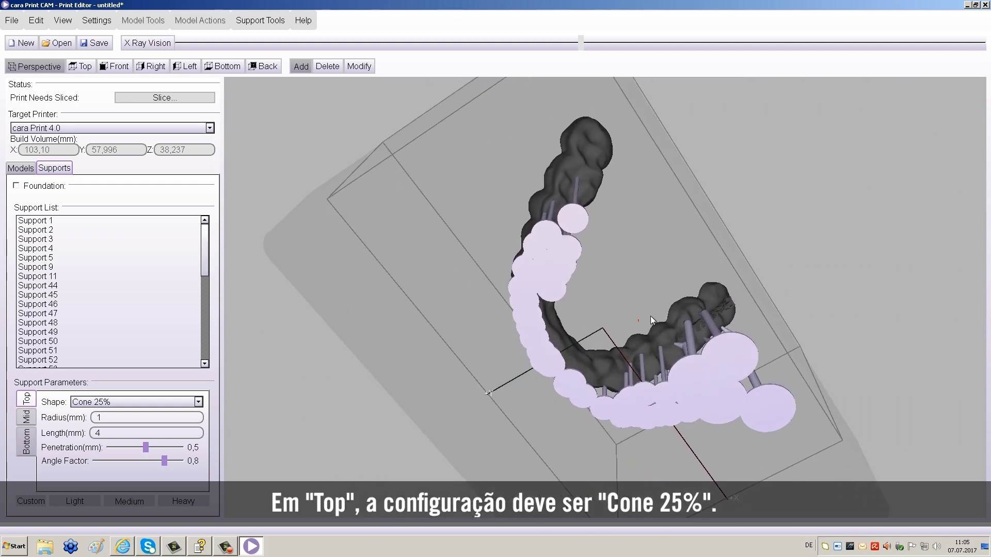
click(713, 300)
click(723, 291)
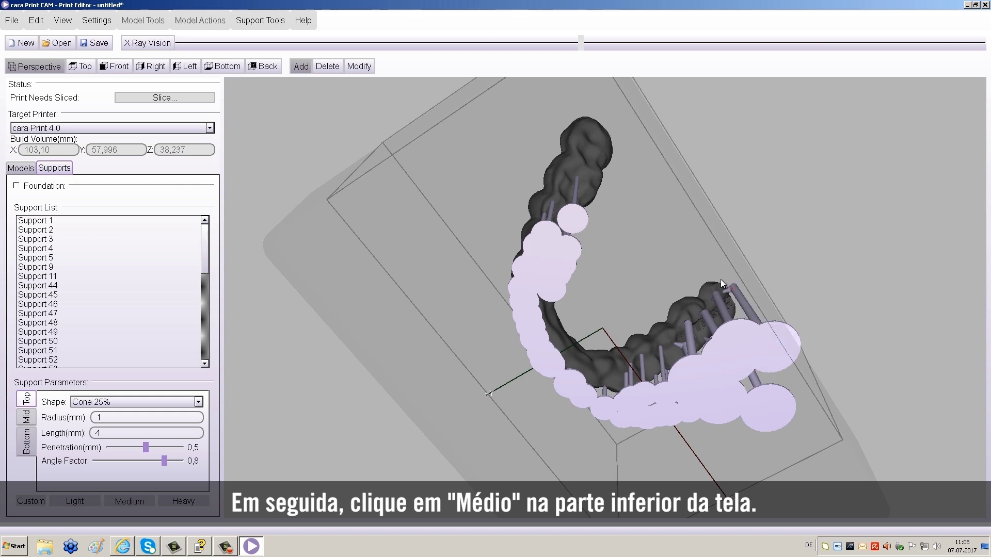
Step: Add three more supports along the splint's right end, then enter support modify mode
drag(721, 279, 673, 249)
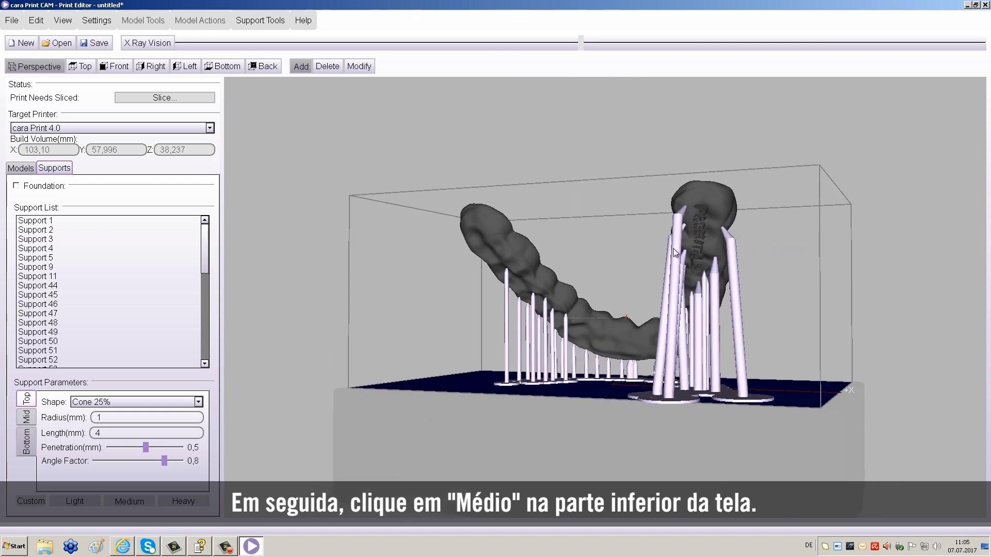
click(708, 249)
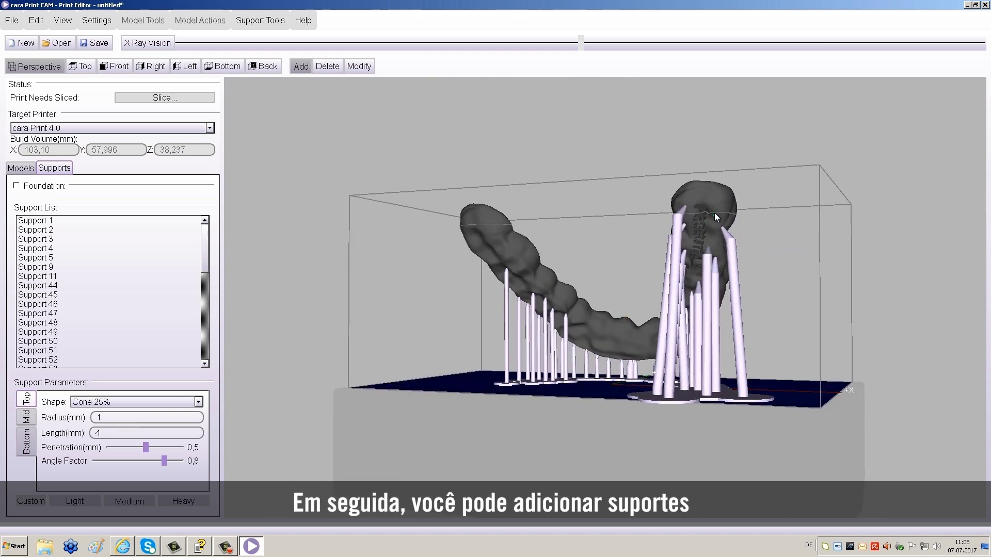
click(714, 213)
click(698, 194)
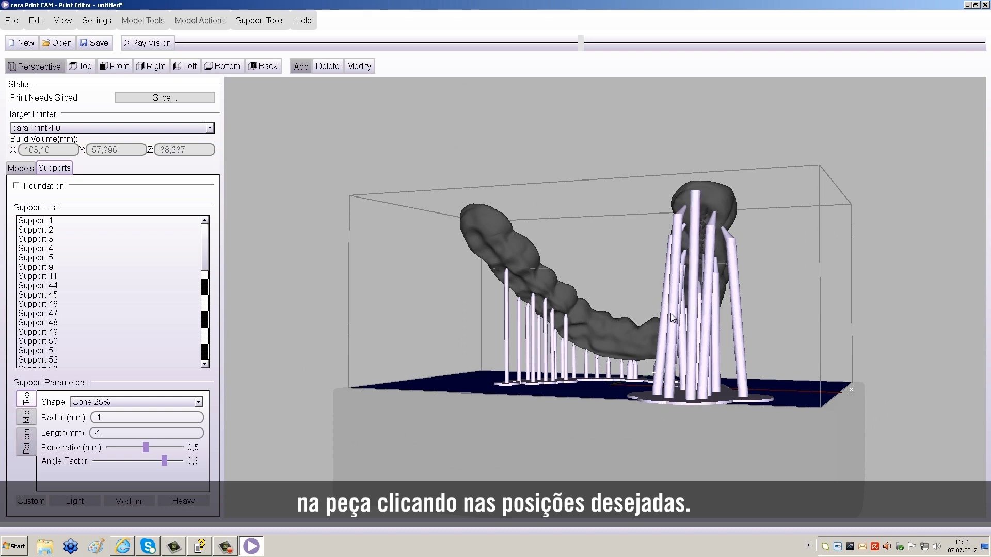
drag(672, 317, 747, 339)
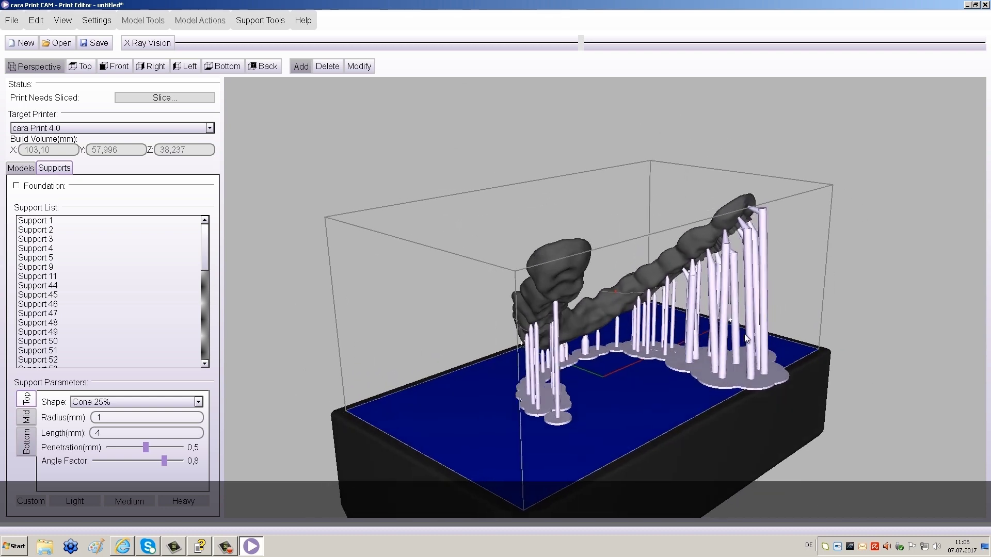
click(360, 66)
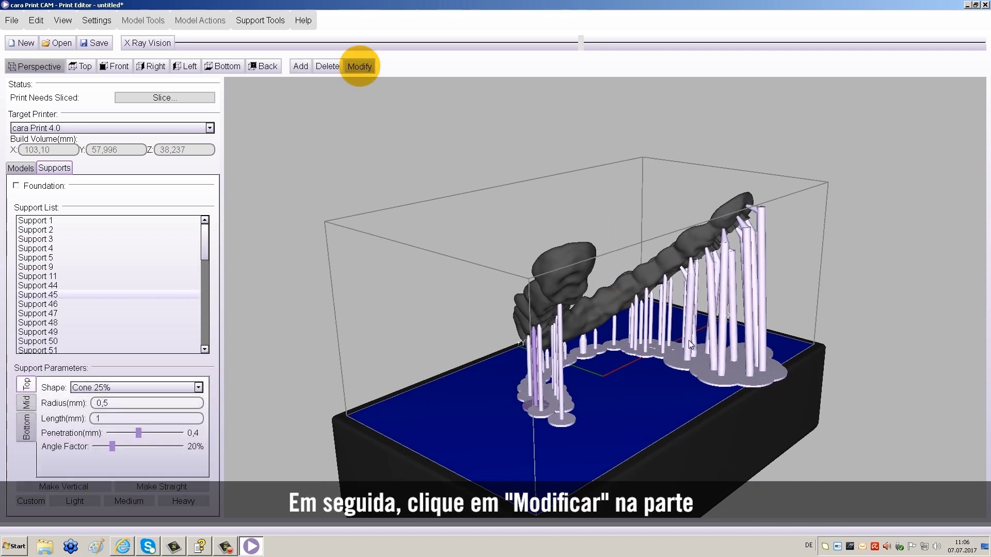
Step: Select the eight supports clustered under the splint's right end
click(691, 344)
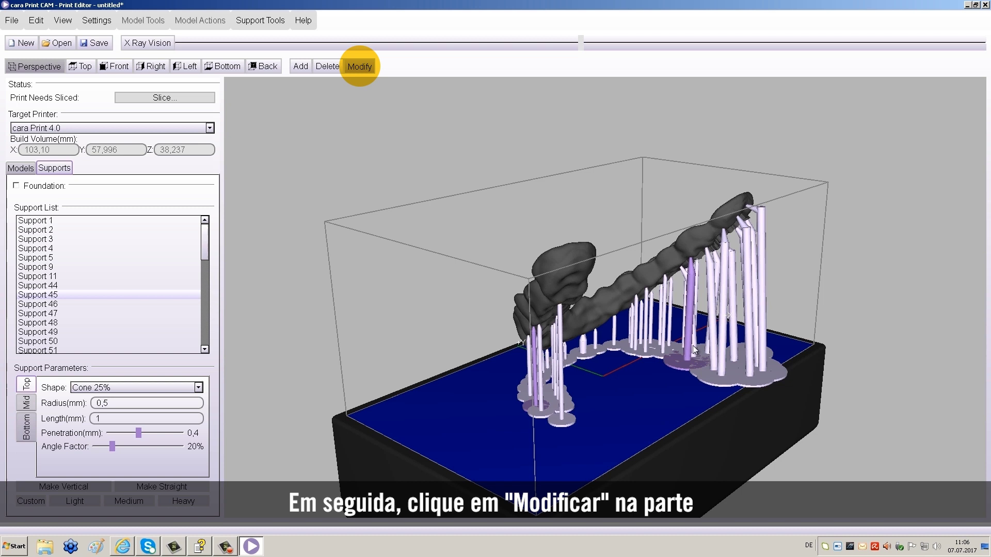
click(716, 371)
click(711, 366)
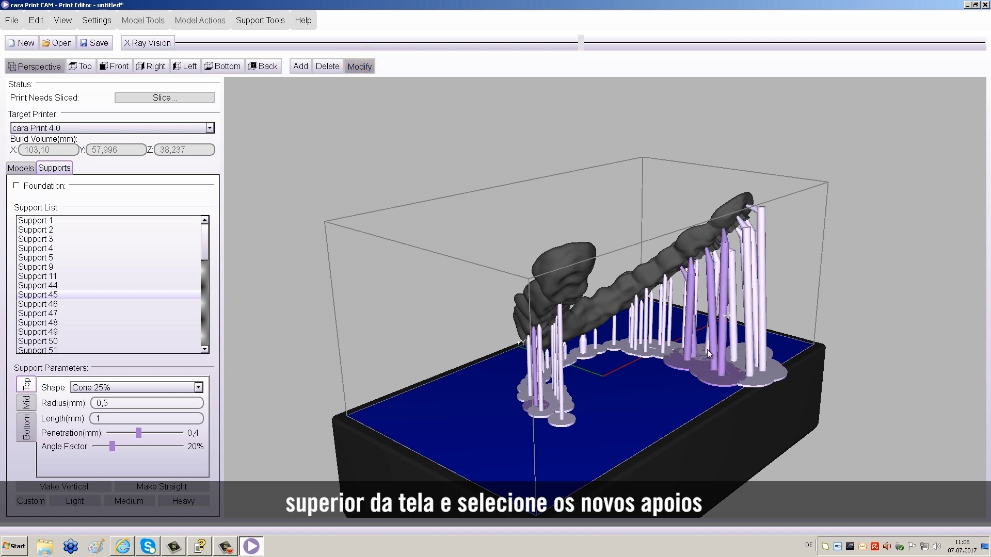
click(718, 357)
click(732, 359)
click(750, 371)
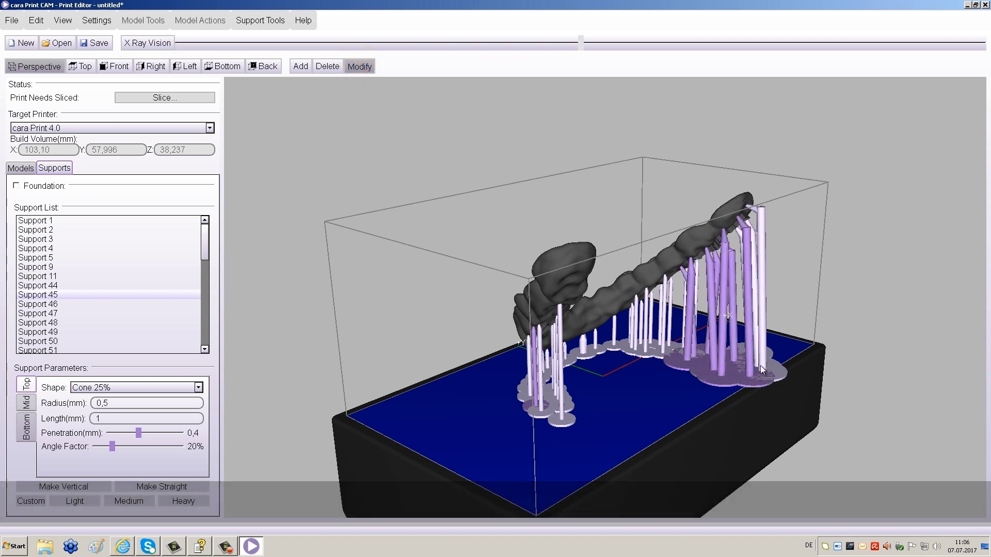
click(761, 365)
click(755, 359)
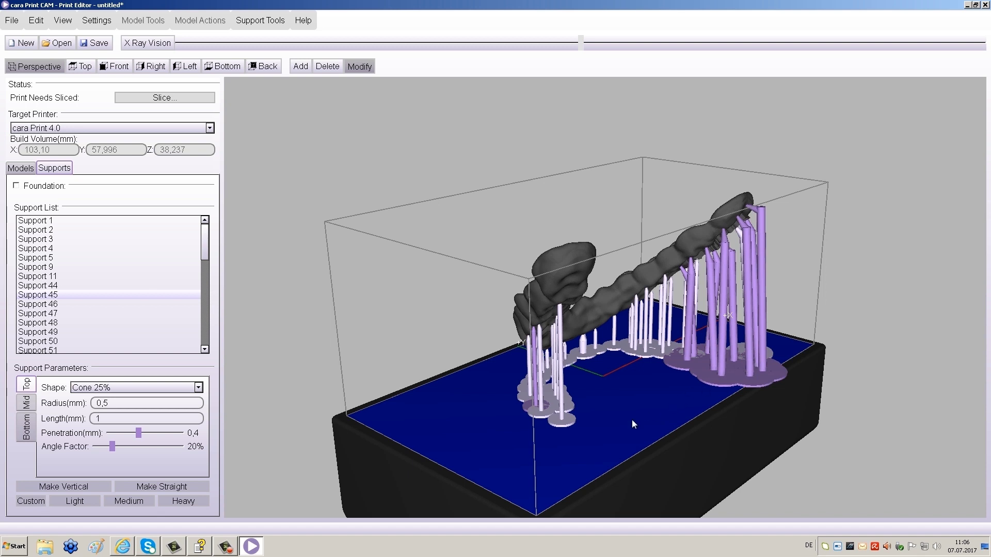
Step: Make the selected supports vertical and check from another angle that they stand parallel
click(66, 489)
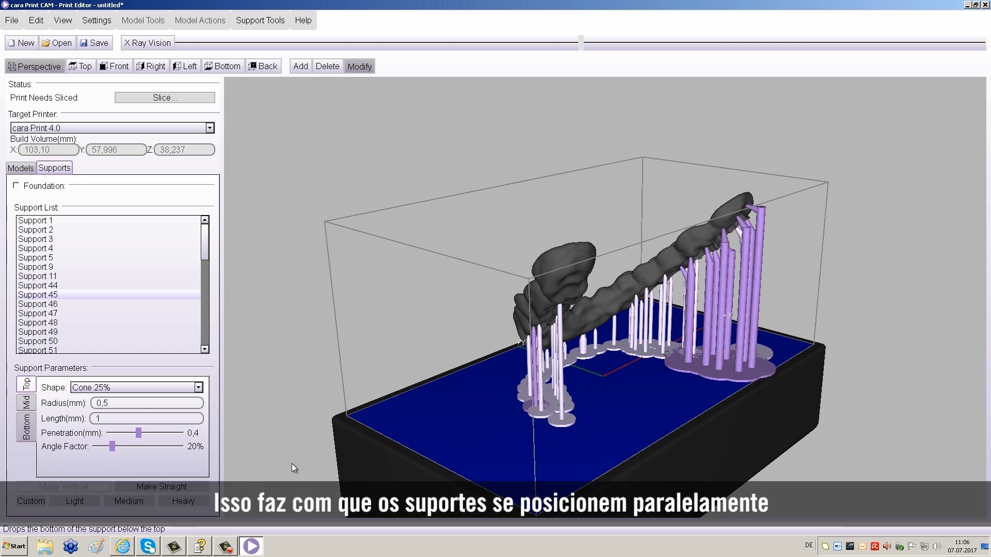
drag(621, 410, 739, 408)
click(740, 411)
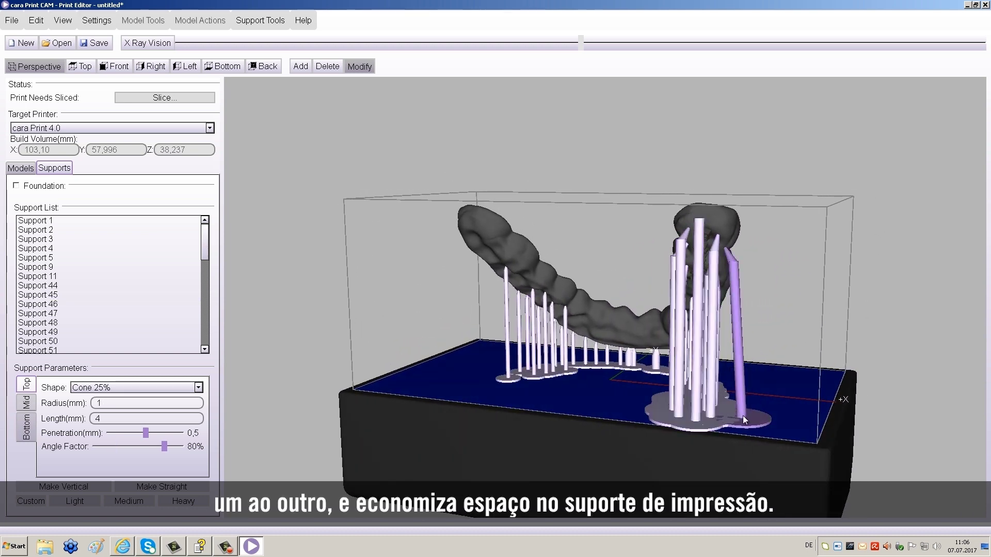
click(735, 411)
mouse_move(766, 411)
mouse_down()
mouse_move(788, 414)
mouse_move(752, 411)
mouse_up()
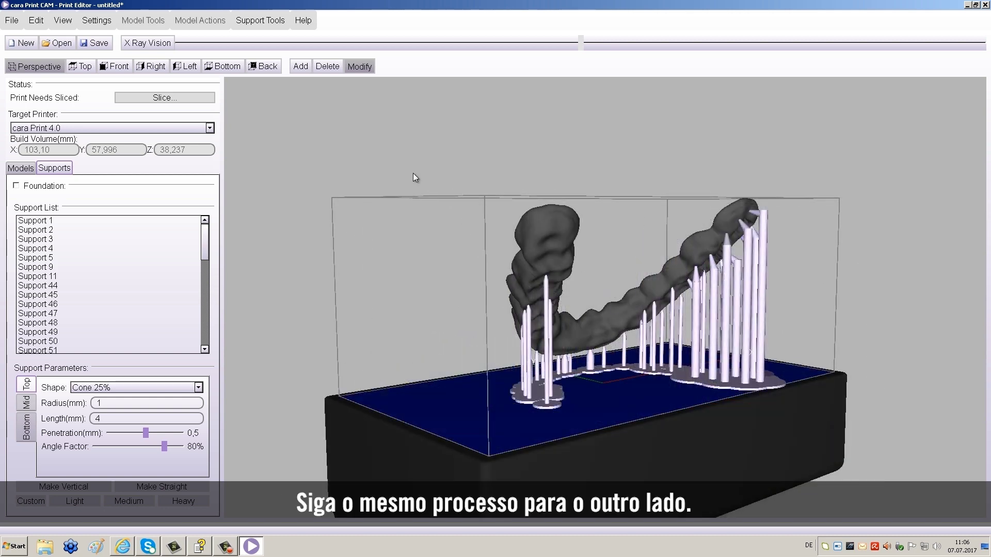
Step: Add six new support cones under the splint's left end
click(301, 67)
drag(635, 259, 528, 274)
click(527, 274)
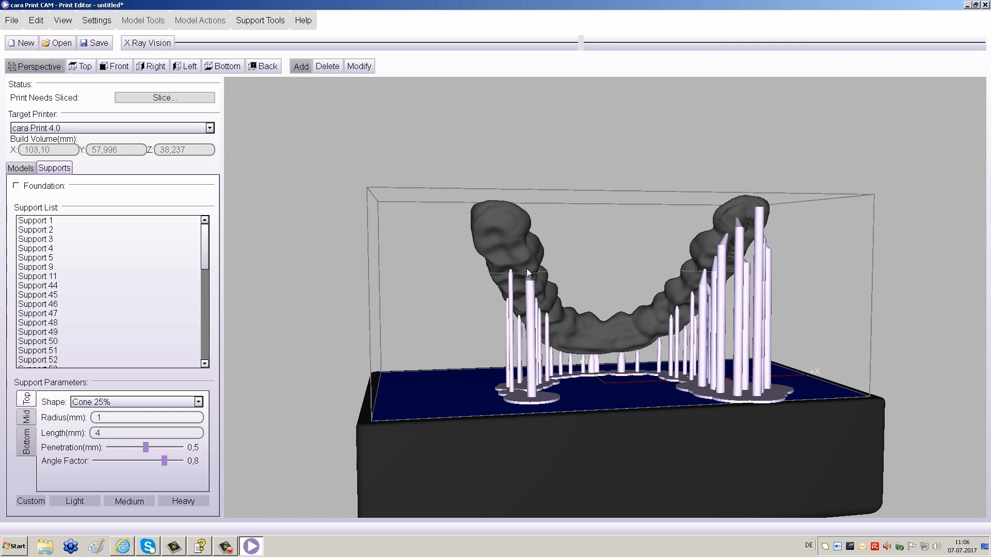
click(522, 259)
click(503, 258)
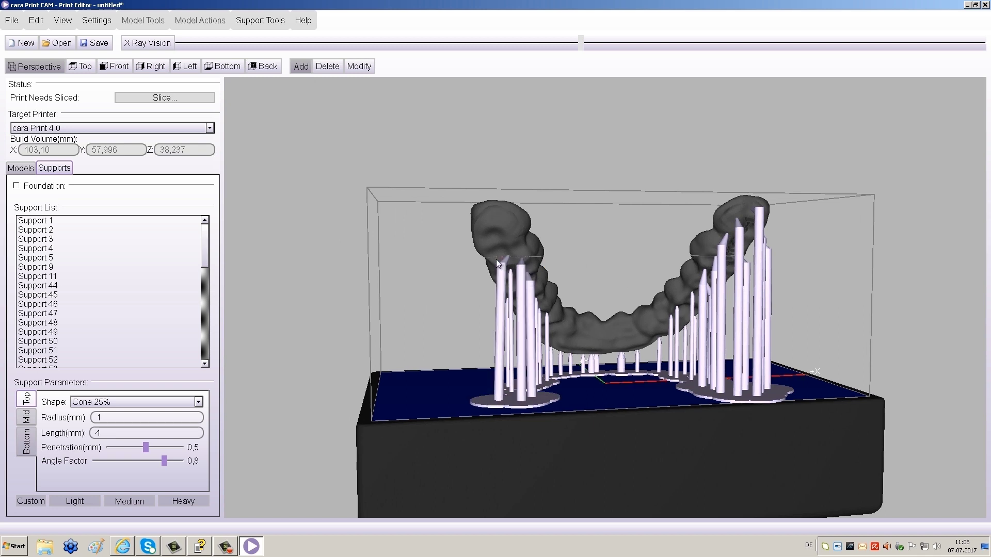
click(491, 255)
click(482, 239)
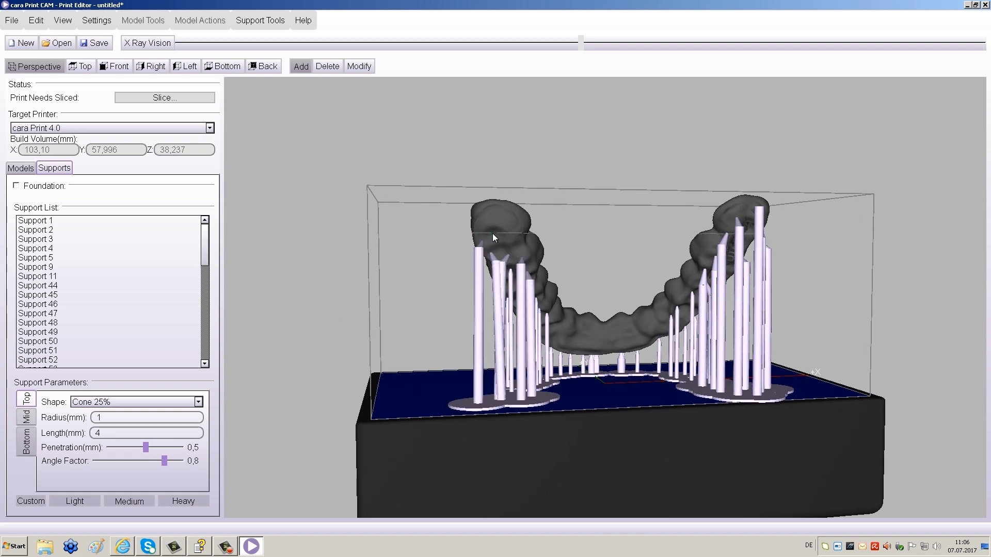
click(493, 234)
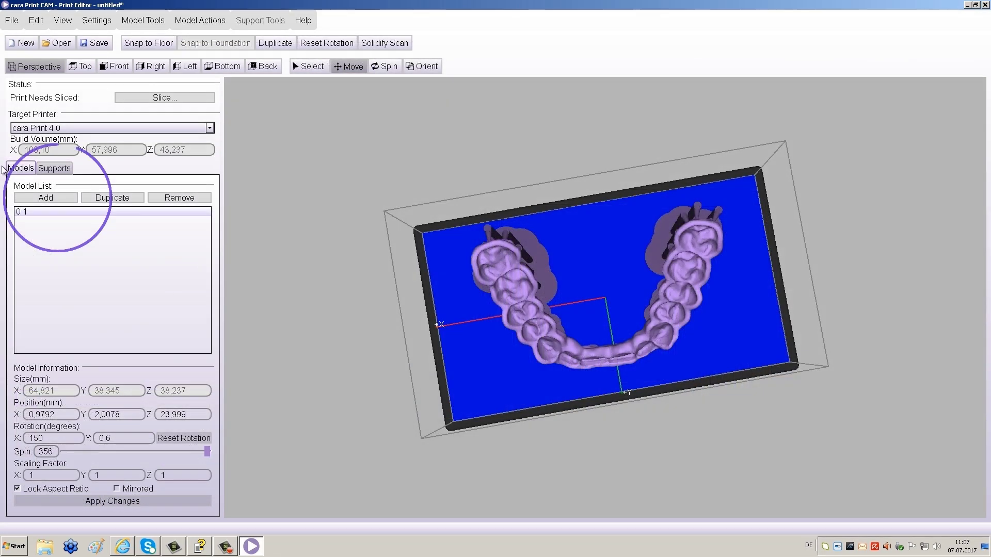
Step: Enable a foundation under the splint and set its shape to Cube
click(55, 168)
scroll(637, 374, down, 5)
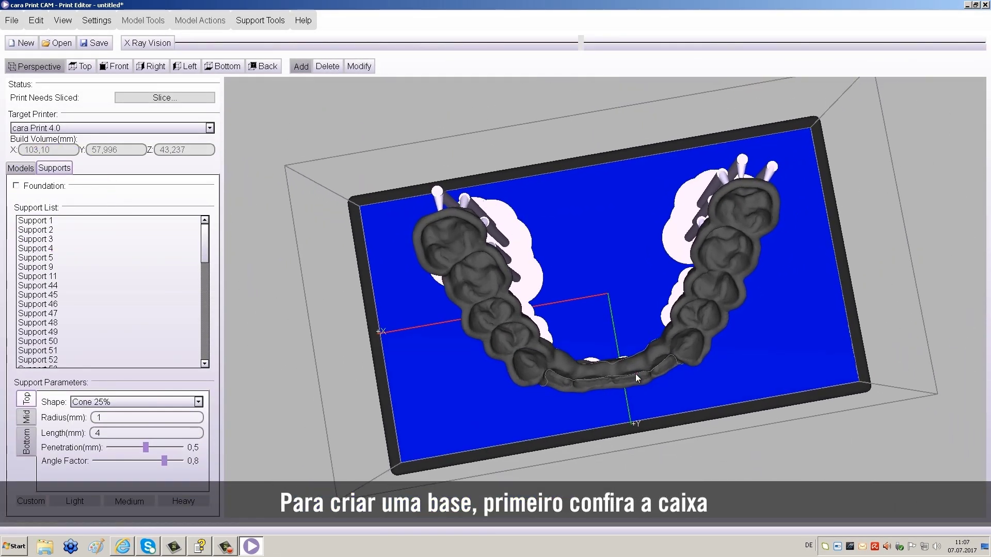
click(16, 187)
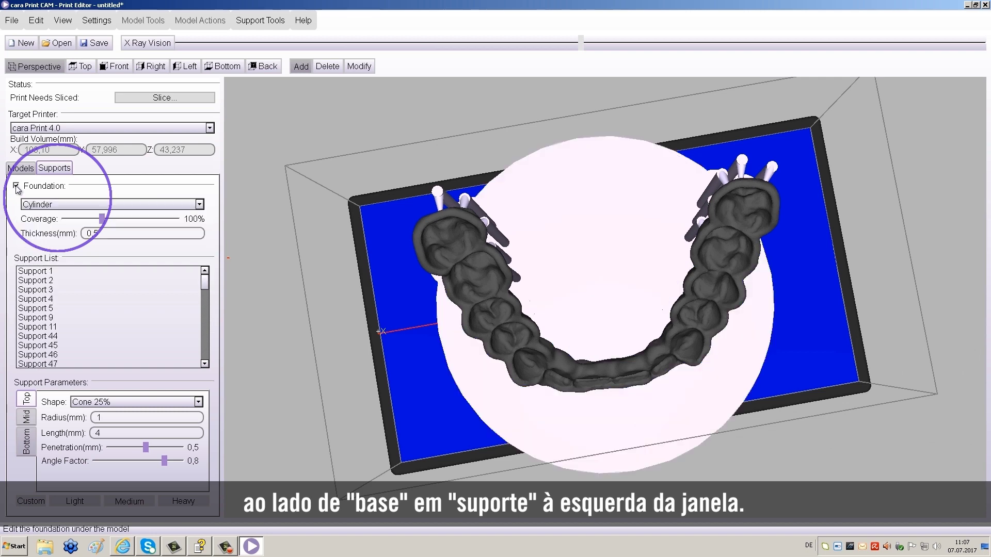
click(200, 206)
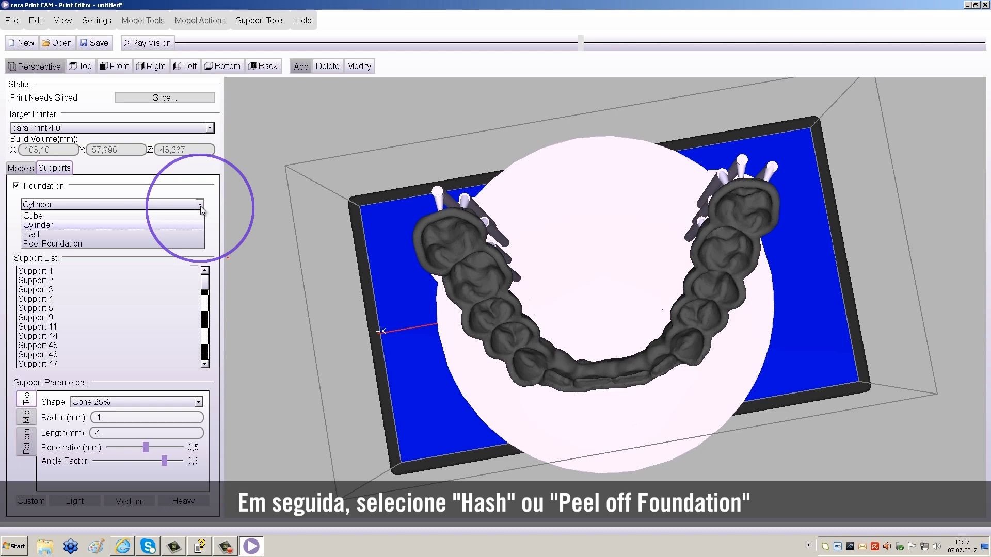
click(82, 217)
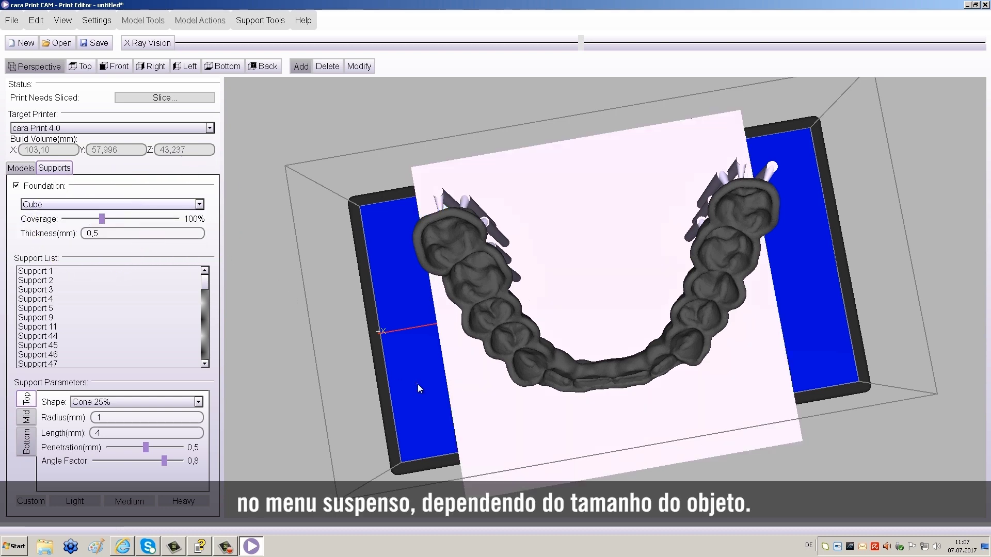
Step: Change the foundation thickness from 0,5 to 1,5 mm
drag(569, 364, 579, 339)
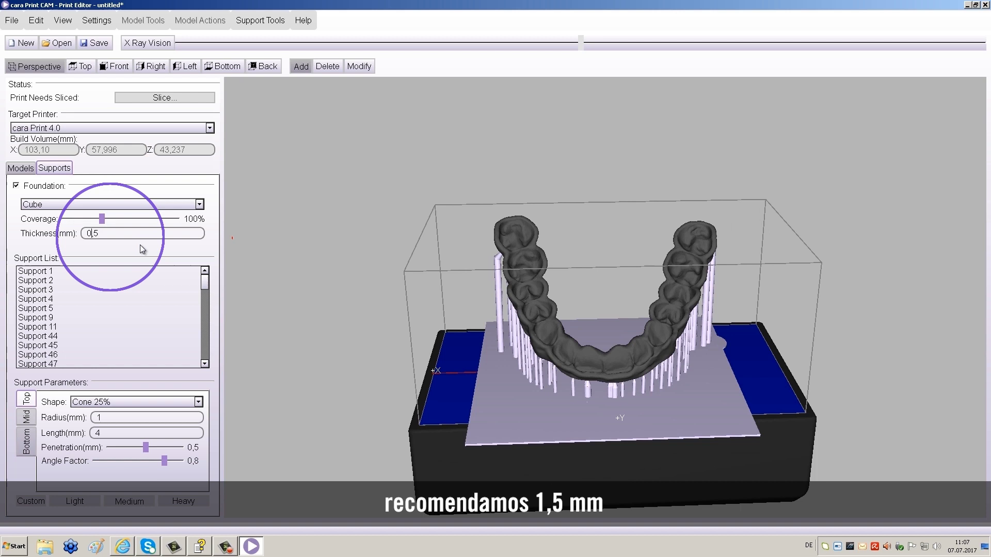
key(BackSpace)
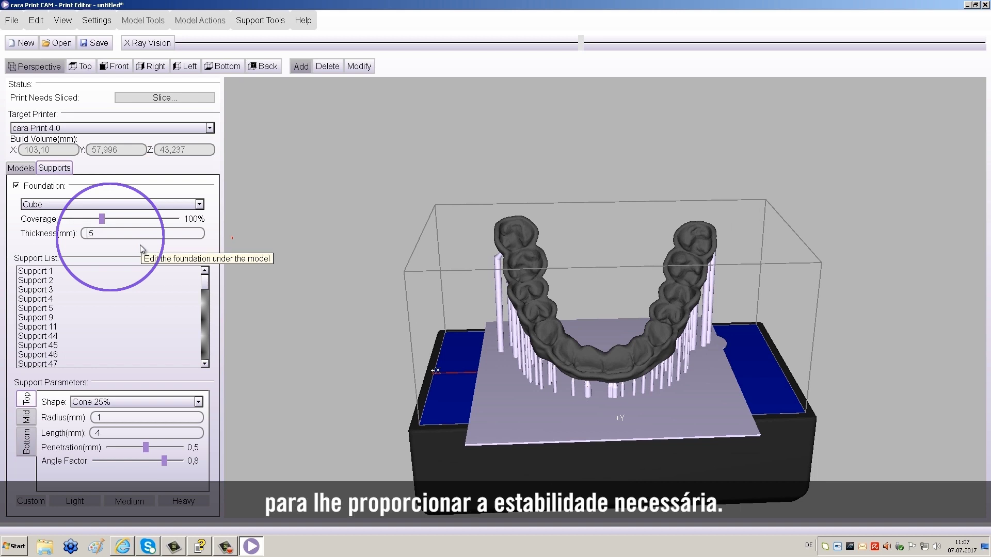
text(1)
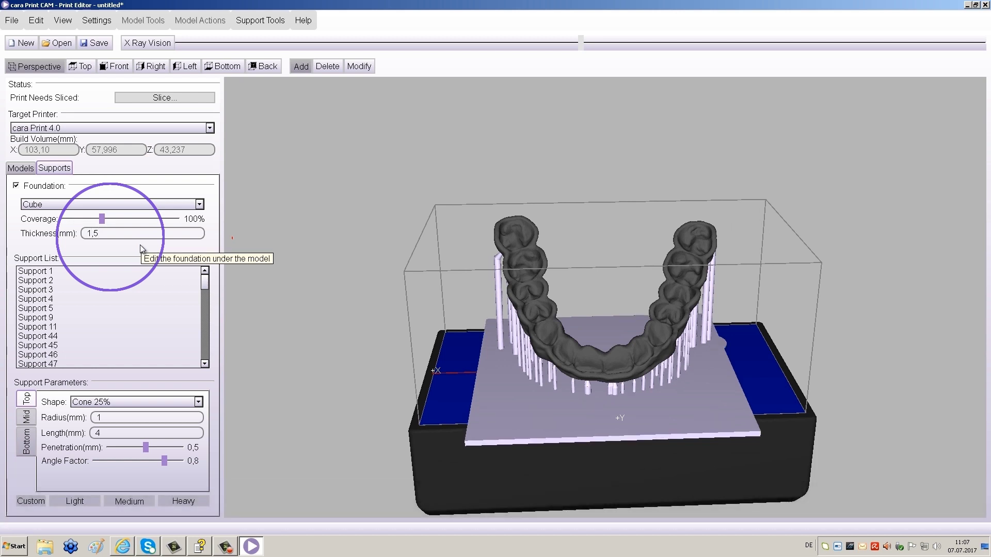
mouse_move(646, 393)
mouse_down()
mouse_move(650, 364)
mouse_move(643, 420)
mouse_up()
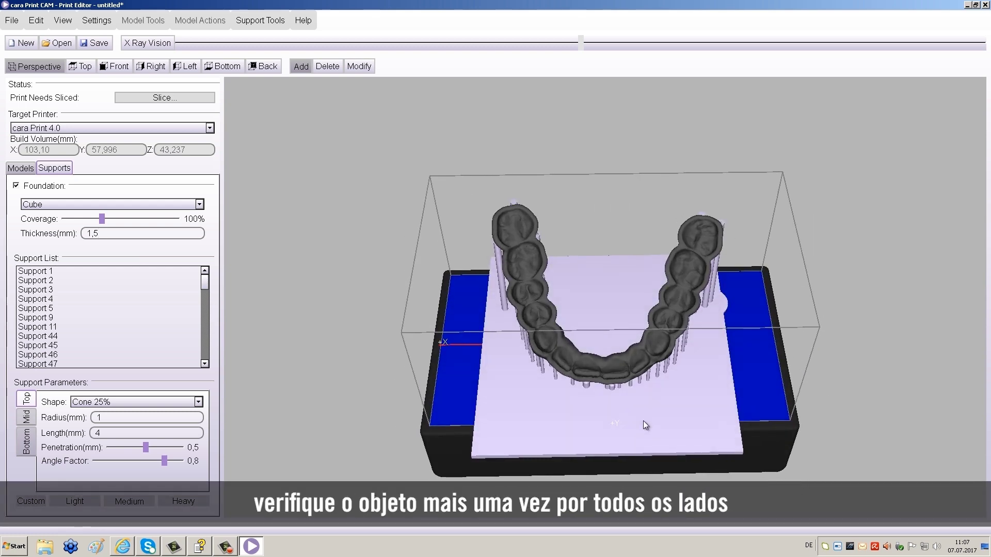
Step: Review the model from the side, then start slicing the print job
drag(498, 358, 713, 337)
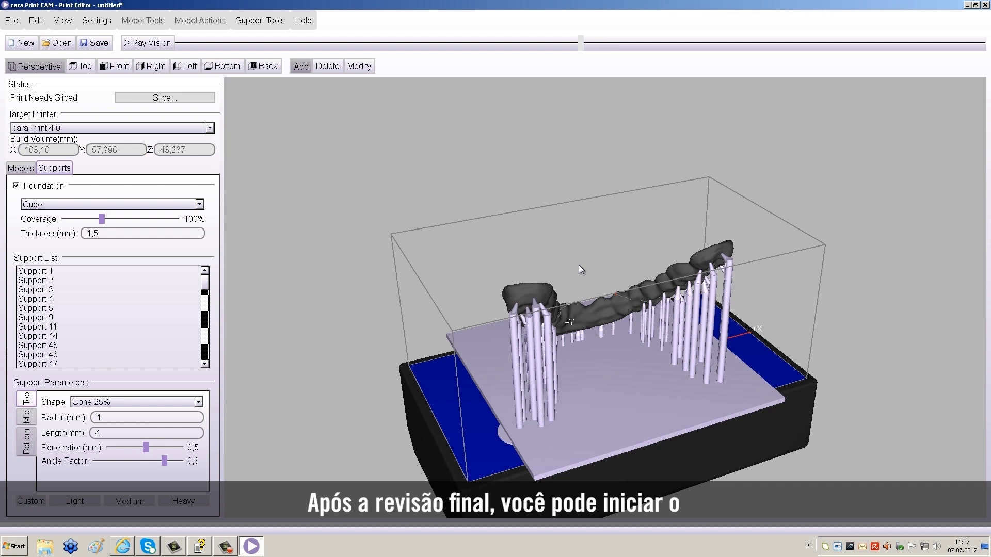
click(189, 97)
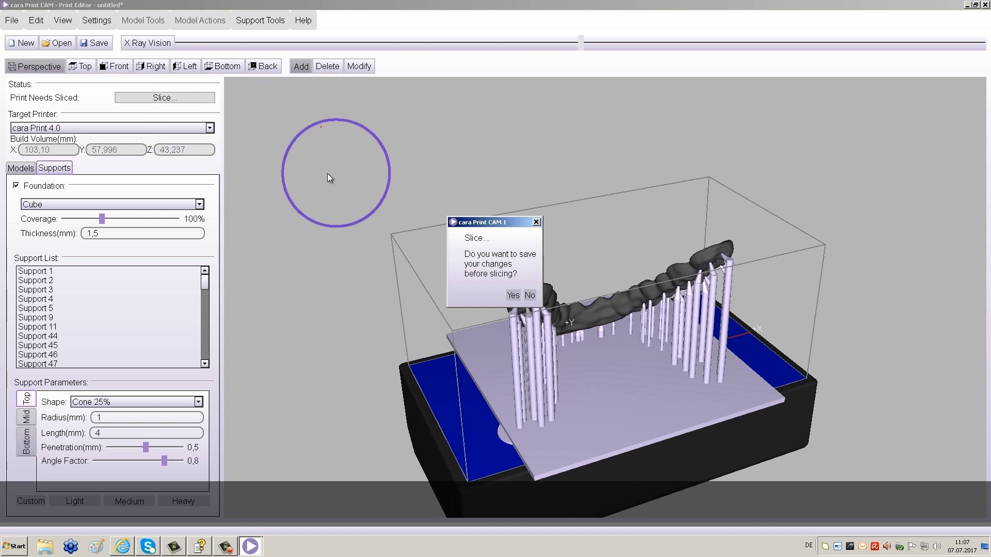
Step: Save the changes as print package 'bite_printjo-3' on the Desktop and start slicing
click(513, 296)
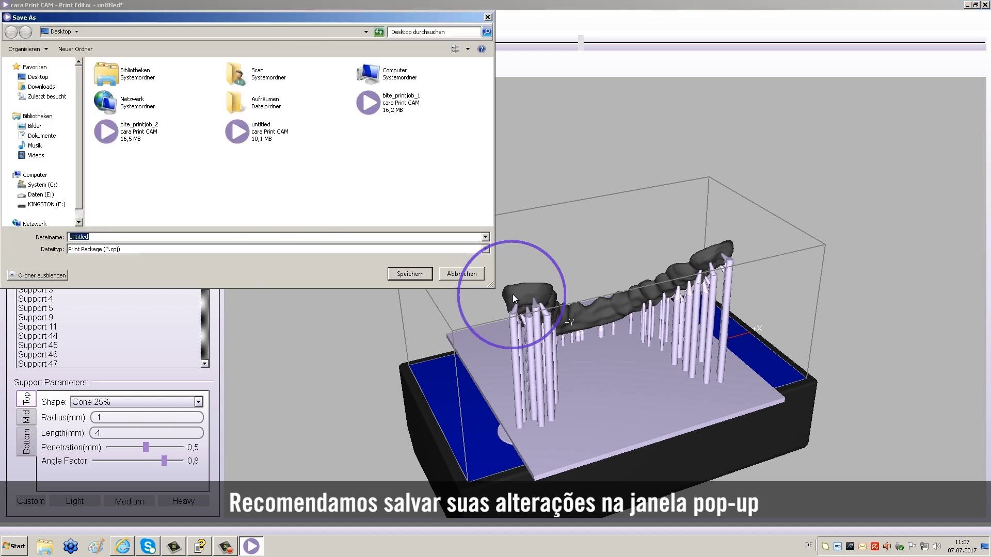
text(bite_printjo-3)
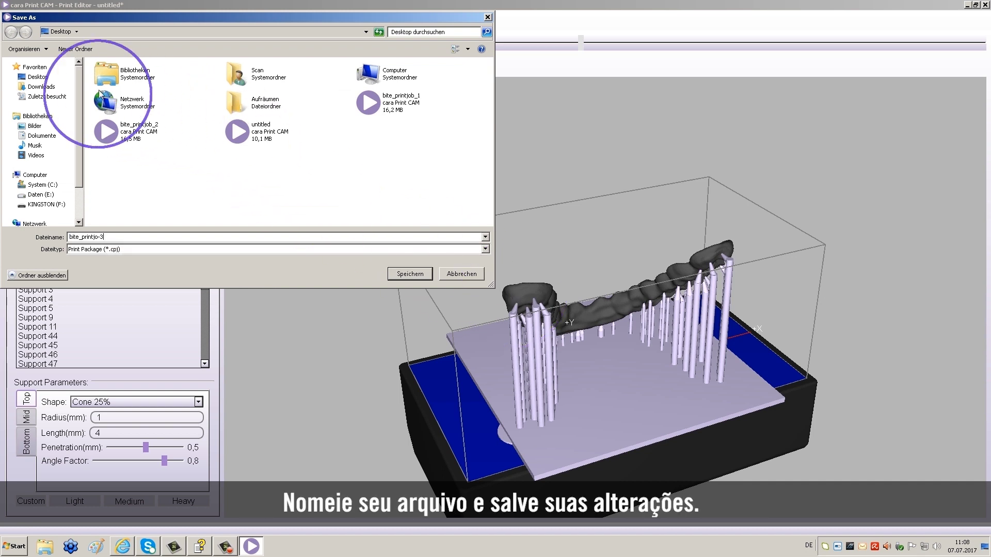
click(37, 78)
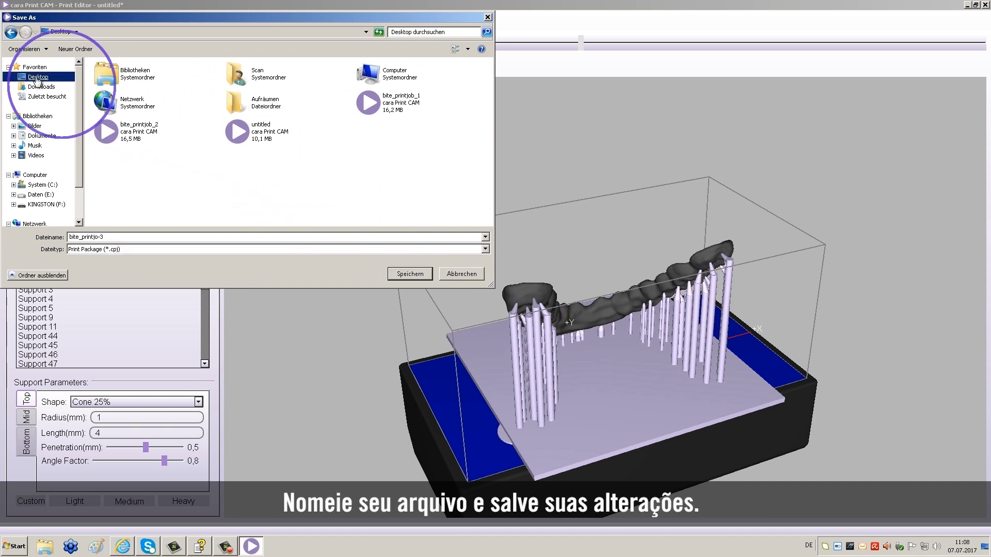
click(410, 274)
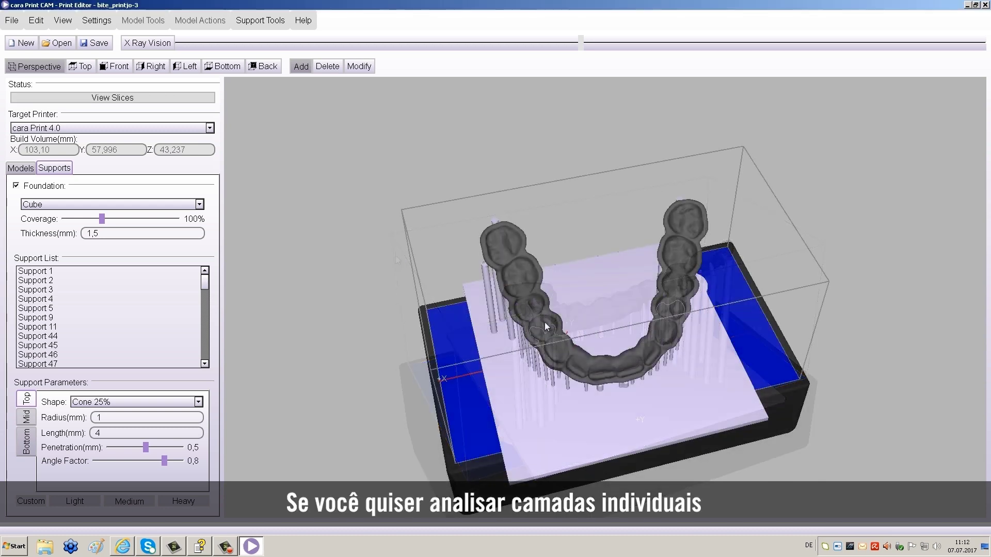
Step: Open the slice preview and jump to layer 500
click(104, 102)
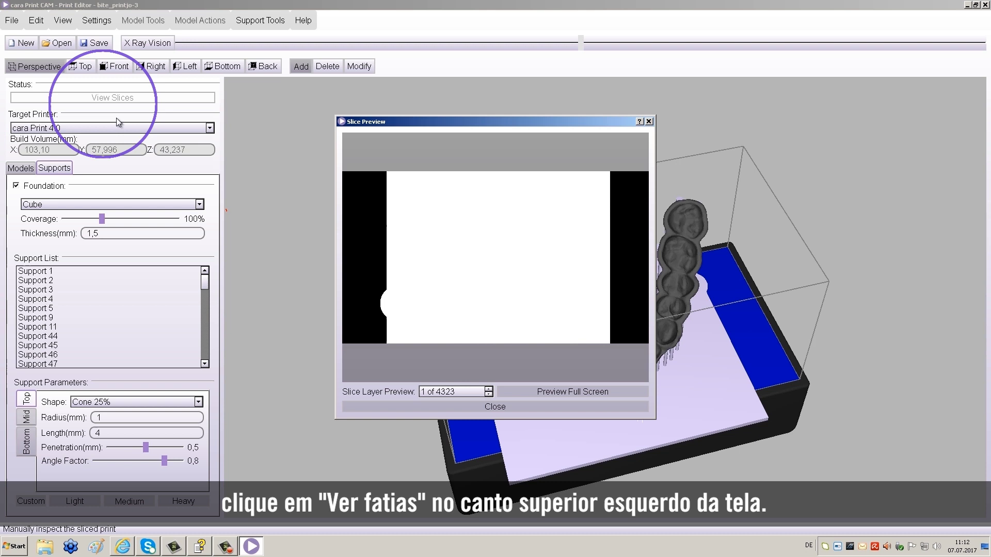
click(422, 396)
key(BackSpace)
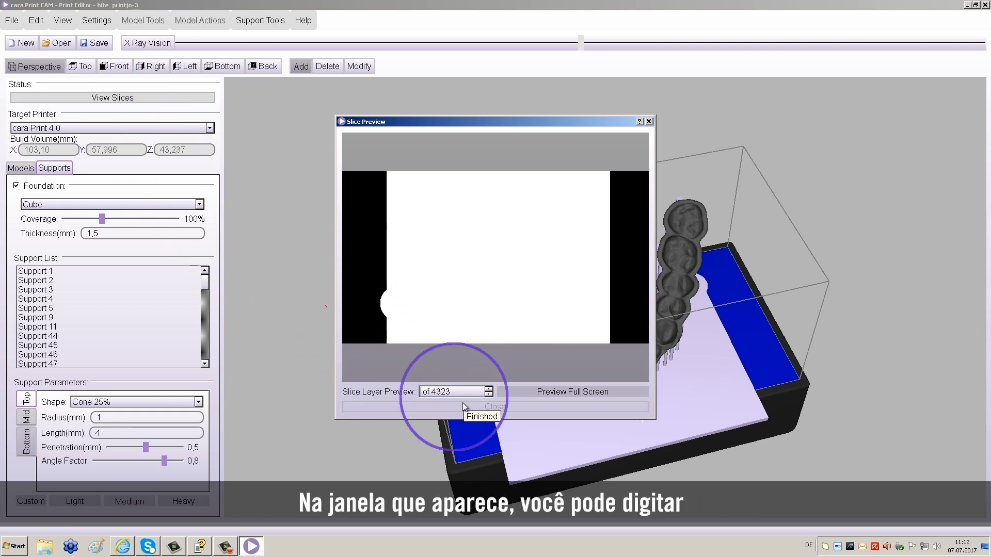
text(500)
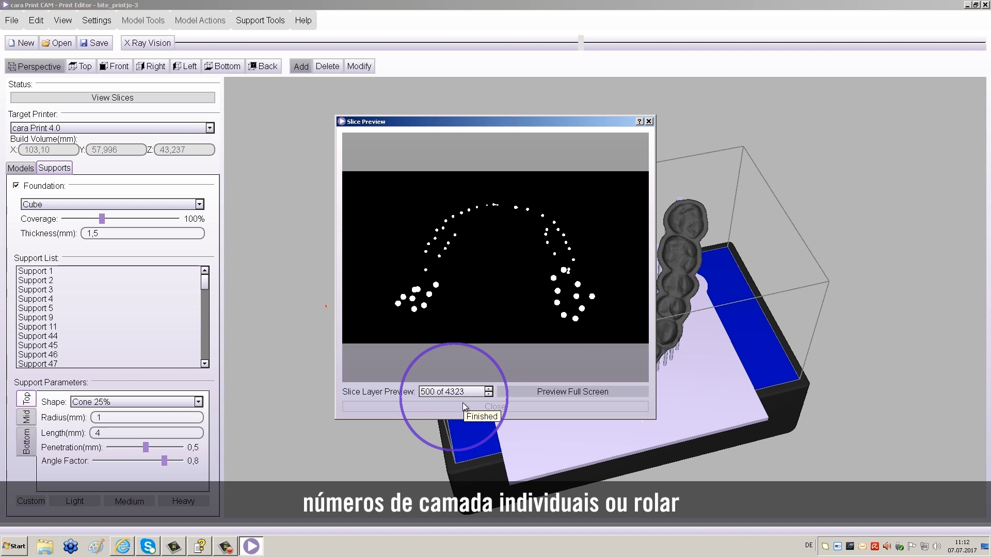
Step: Step up through several layers, go to the last layer 4323, and close the preview
click(489, 390)
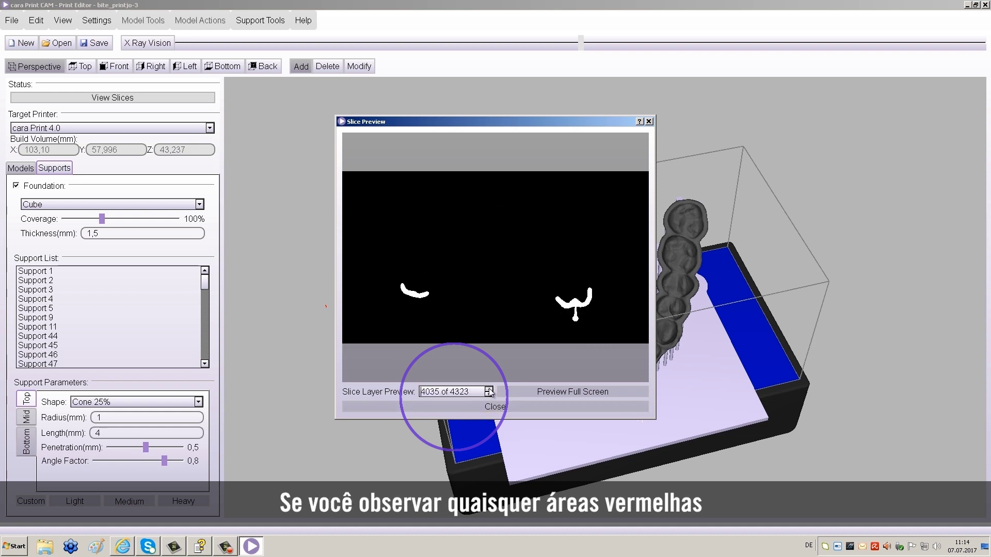
click(489, 389)
click(488, 390)
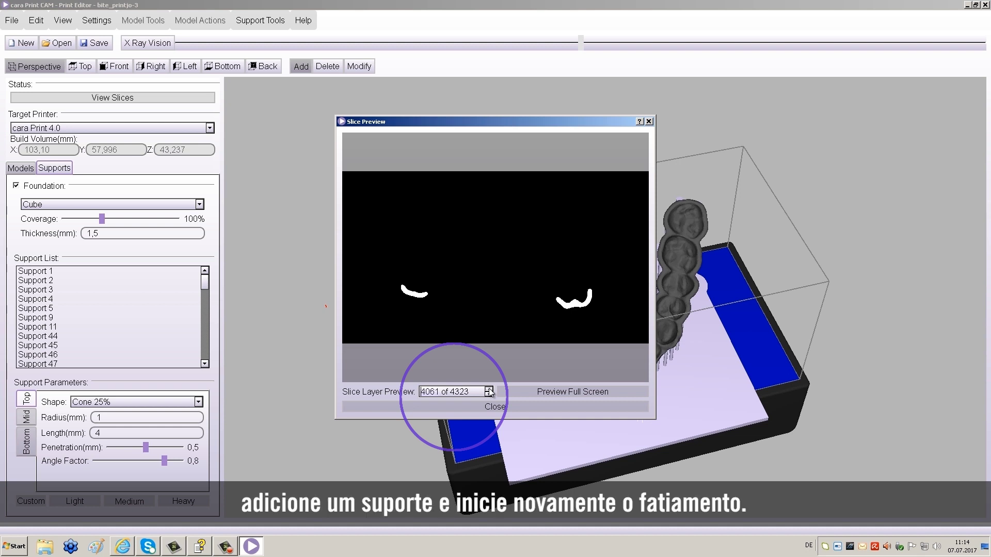
click(488, 390)
click(489, 390)
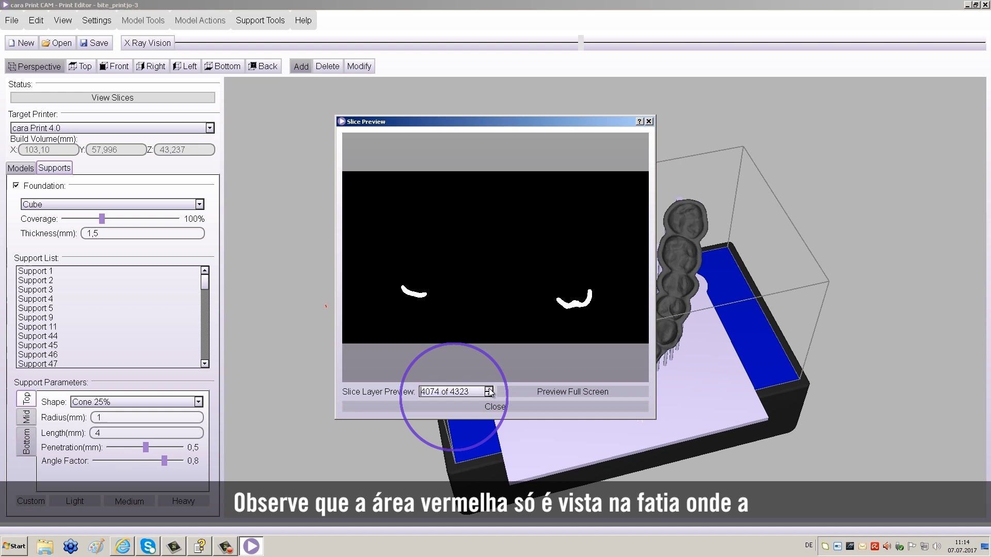
click(488, 390)
key(BackSpace)
key(BackSpace)
key(BackSpace)
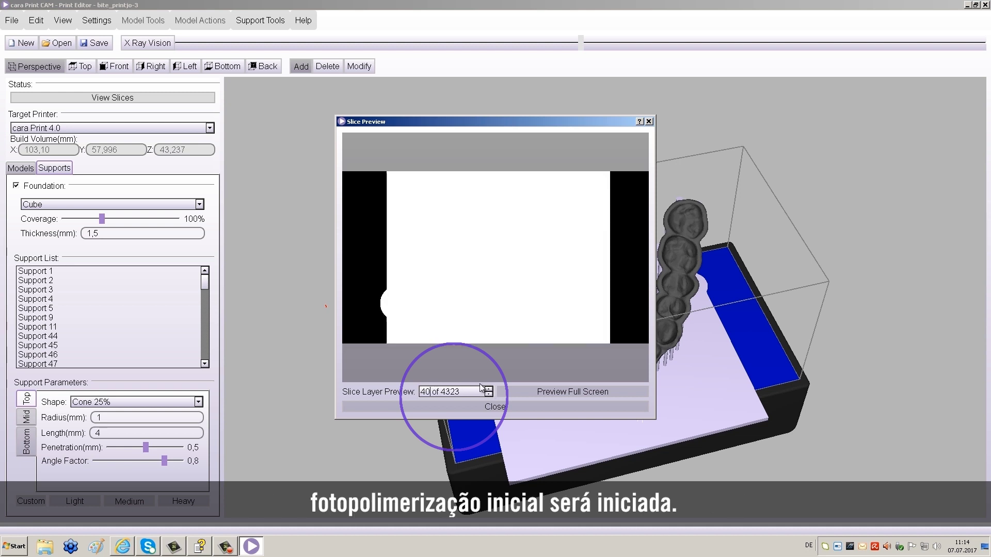
text(3,23)
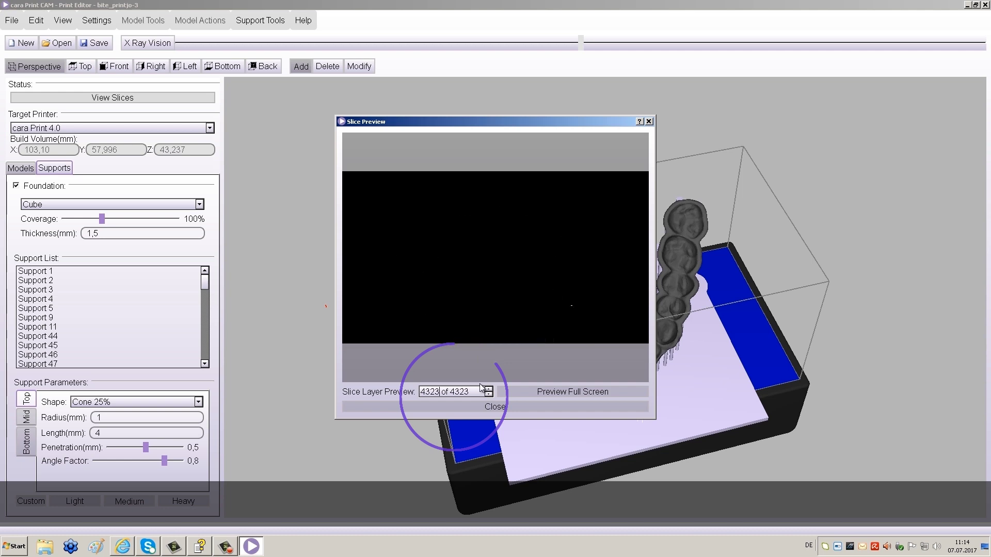
click(514, 407)
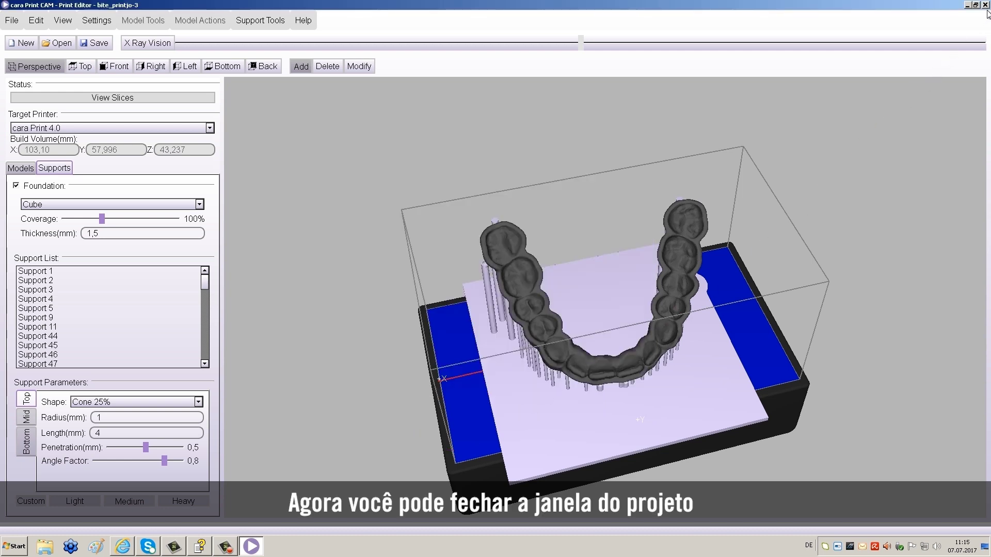